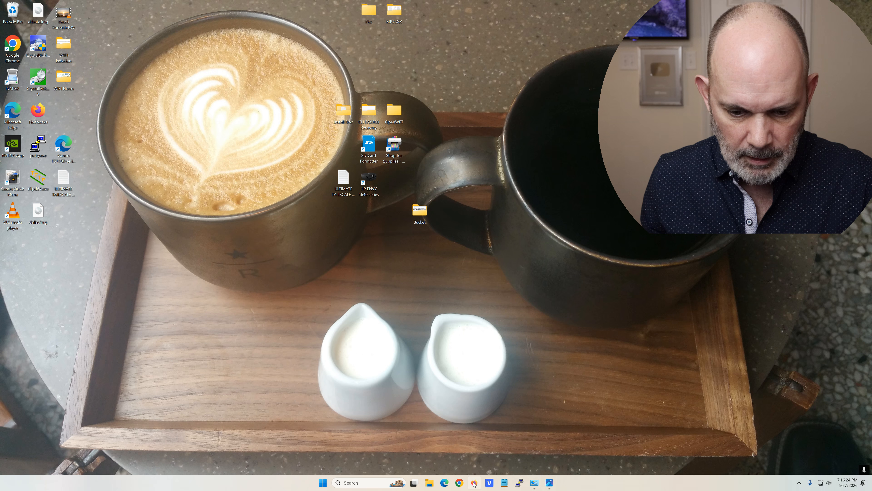
Switch to a private Firefox window and load the router page at 192.168.1.1, proceeding past the self-signed certificate warning.
{"action": "left_click", "coordinate": [467, 441]}
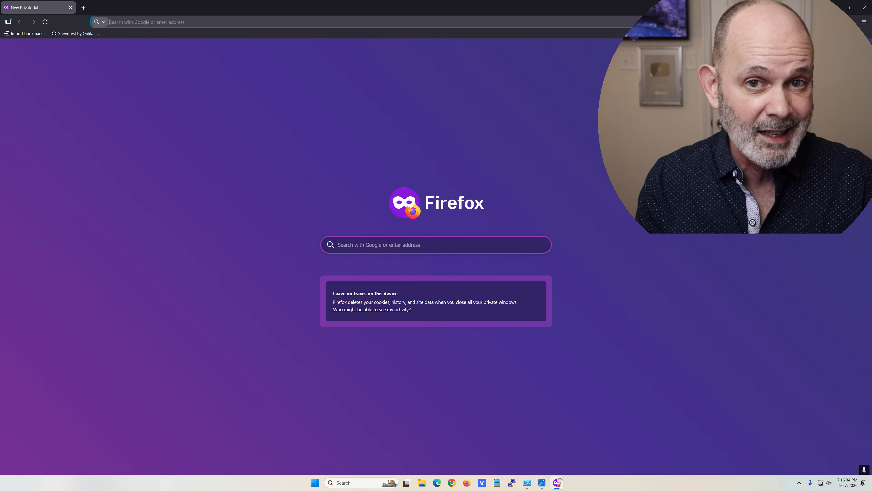
{"action": "type", "text": "192.168.1.1/"}
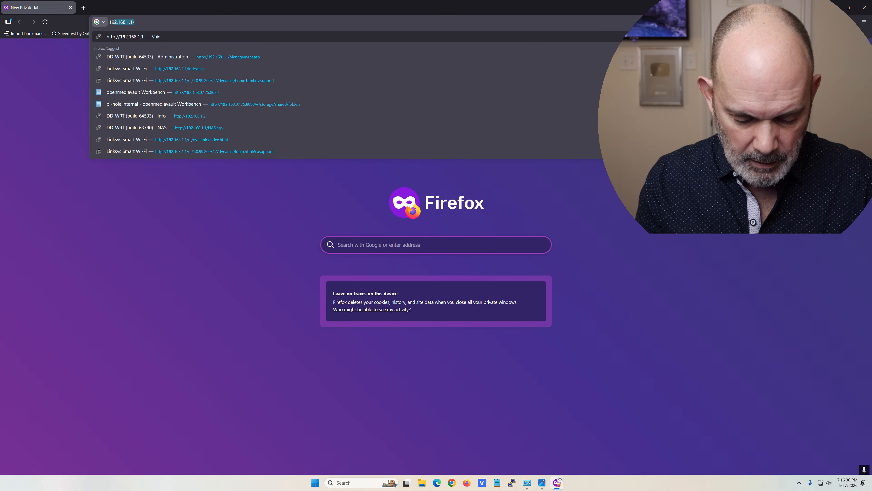
{"action": "left_click", "coordinate": [131, 37]}
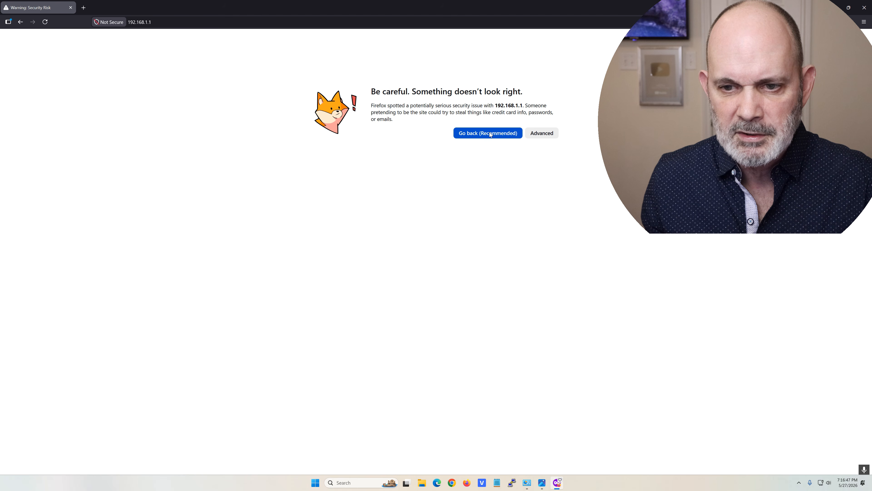
{"action": "left_click", "coordinate": [542, 134]}
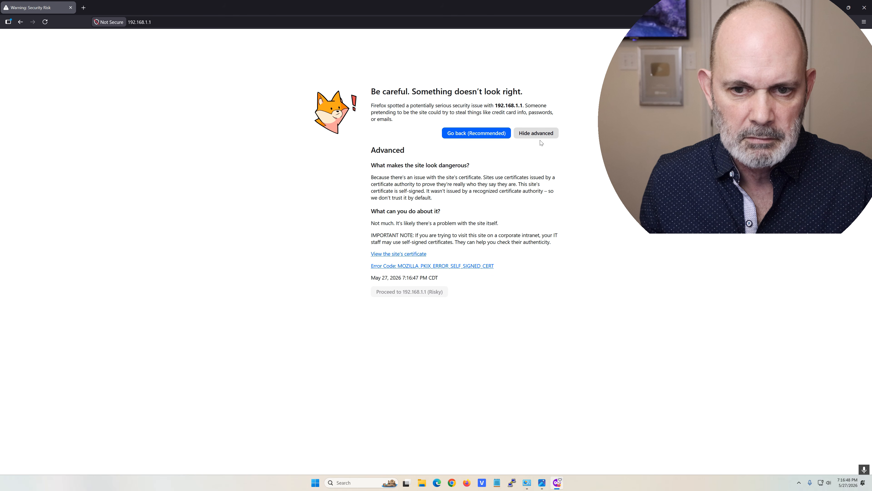
{"action": "left_click", "coordinate": [426, 295]}
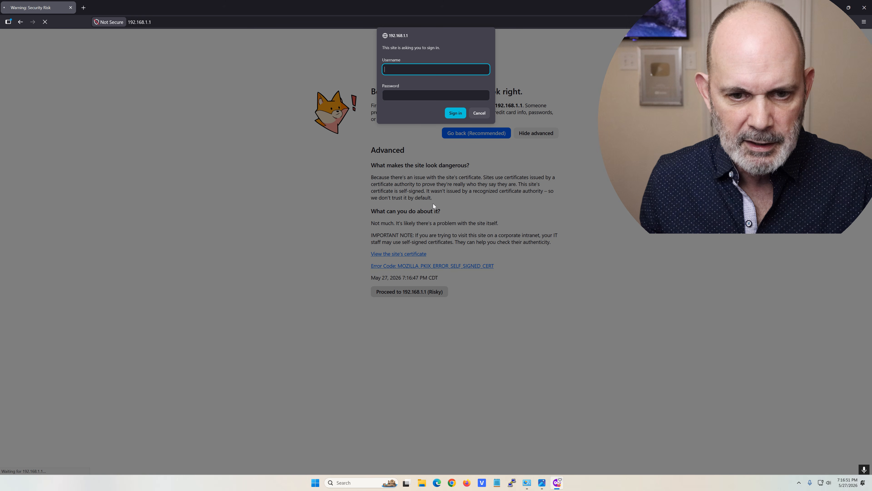
Sign in to the router with its username and password.
{"action": "key", "text": "Tab"}
{"action": "type", "text": "••••••••••"}
{"action": "key", "text": "Return"}
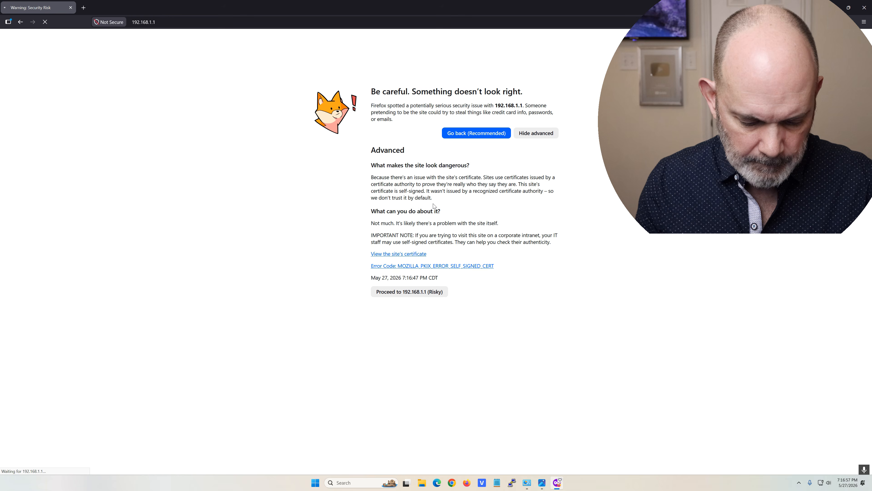
Open the wireless basic settings and check the SSIDs of the 5 GHz and 2.4 GHz virtual interfaces.
{"action": "left_click", "coordinate": [455, 55]}
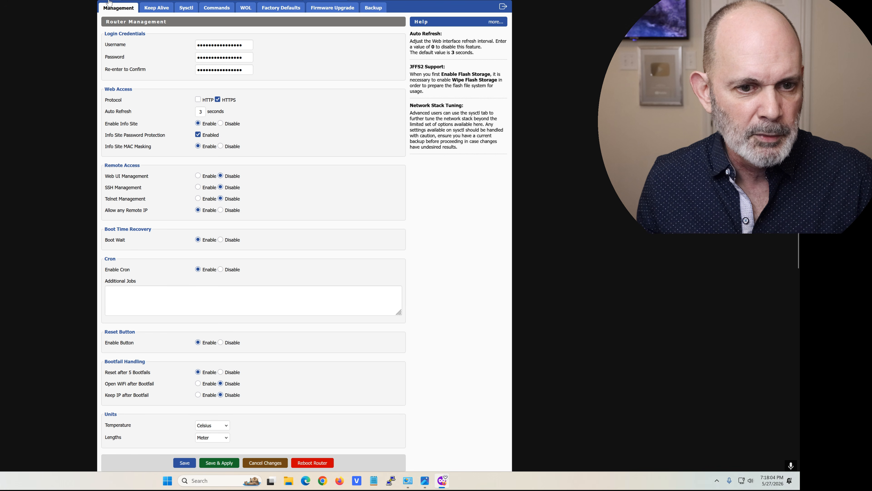
{"action": "left_click", "coordinate": [143, 0]}
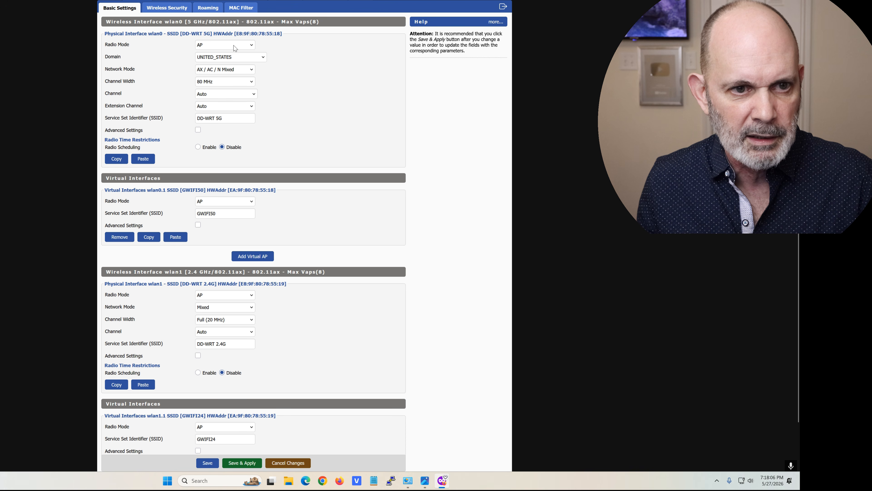
{"action": "double_click", "coordinate": [208, 213]}
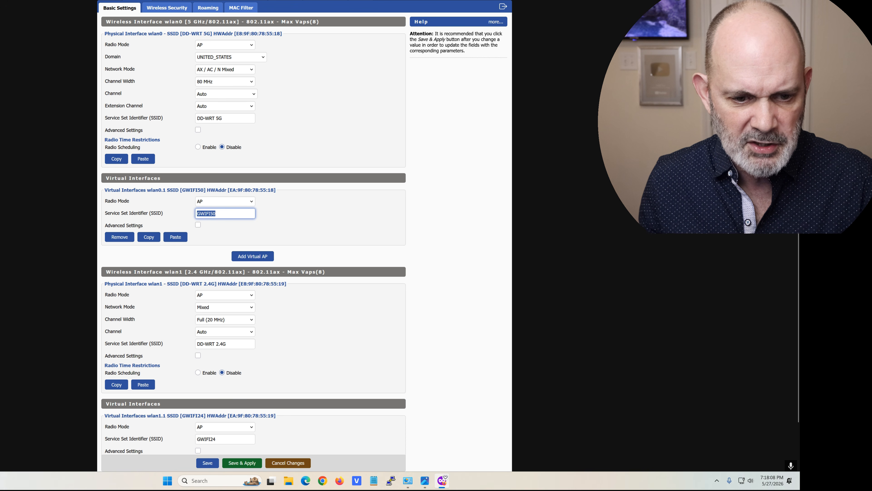
{"action": "scroll", "coordinate": [209, 226], "scroll_direction": "down", "scroll_amount": 2}
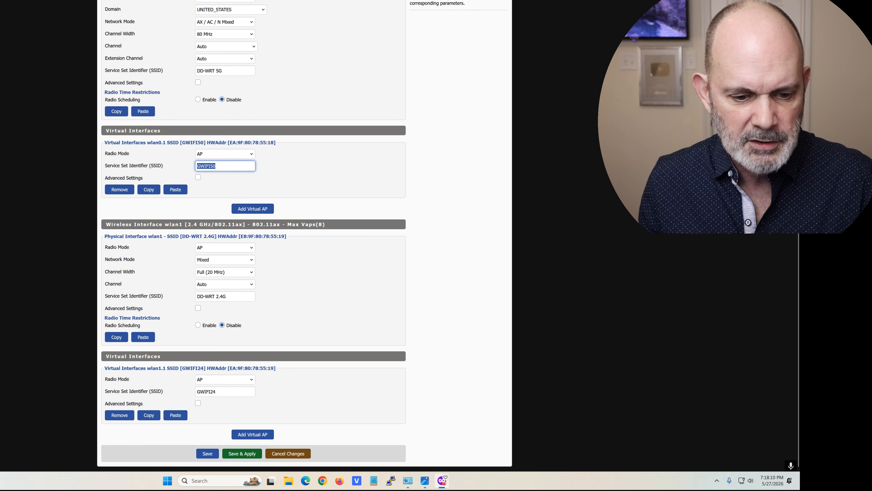
{"action": "left_click", "coordinate": [240, 392]}
{"action": "key", "text": "ctrl+a"}
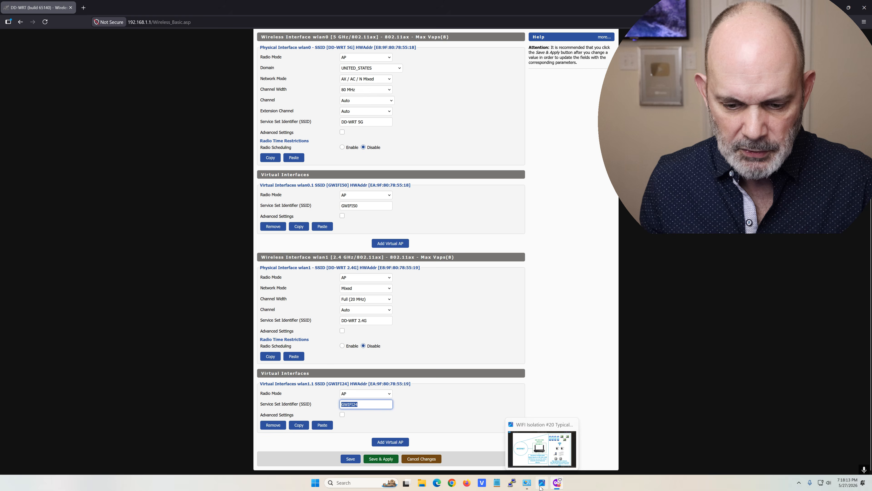
Switch to the image viewer, compare the typical network and guest WiFi isolation diagrams, and return to the router page.
{"action": "left_click", "coordinate": [425, 481]}
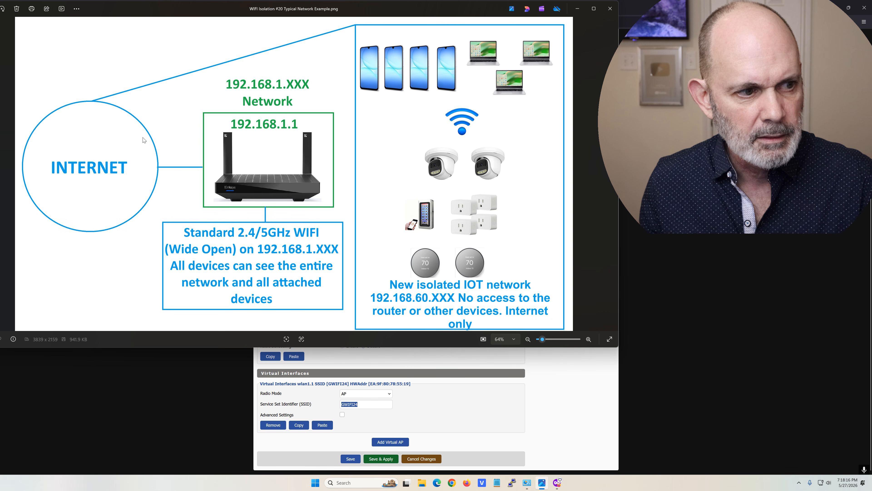
{"action": "left_click_drag", "start_coordinate": [182, 11], "coordinate": [230, 13]}
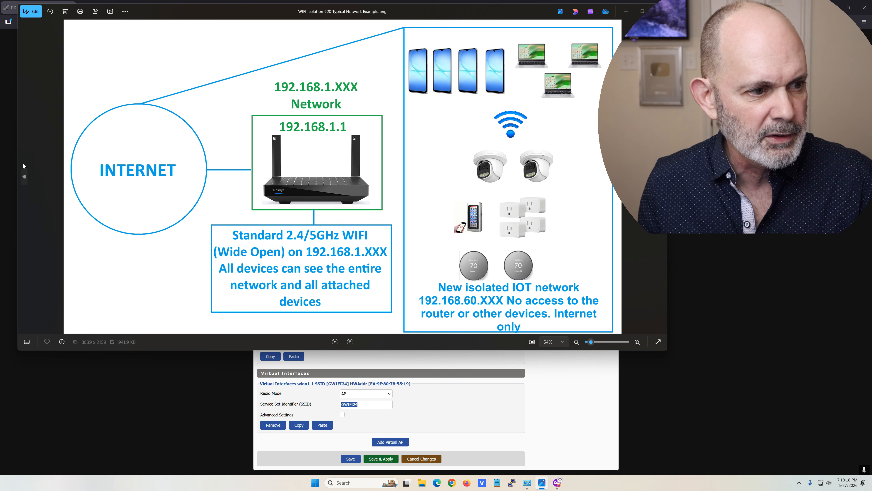
{"action": "left_click", "coordinate": [21, 175]}
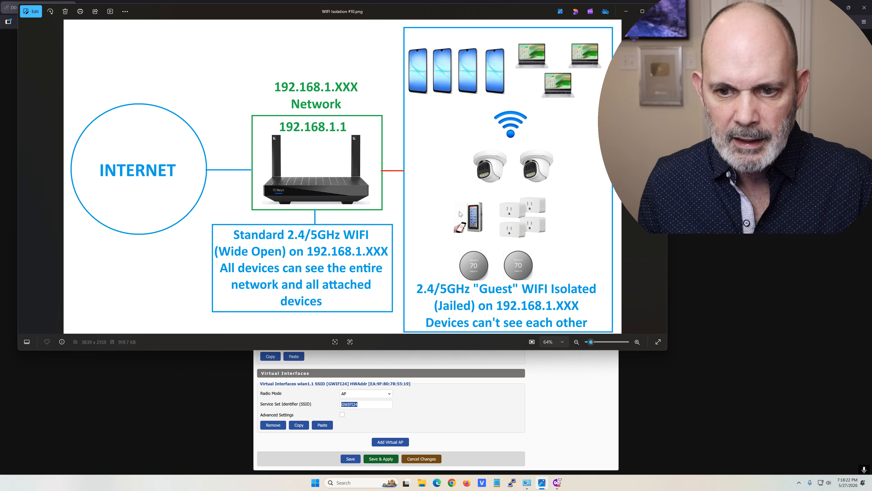
{"action": "left_click", "coordinate": [627, 10]}
{"action": "scroll", "coordinate": [527, 145], "scroll_direction": "up", "scroll_amount": 1}
{"action": "scroll", "coordinate": [527, 144], "scroll_direction": "up", "scroll_amount": 1}
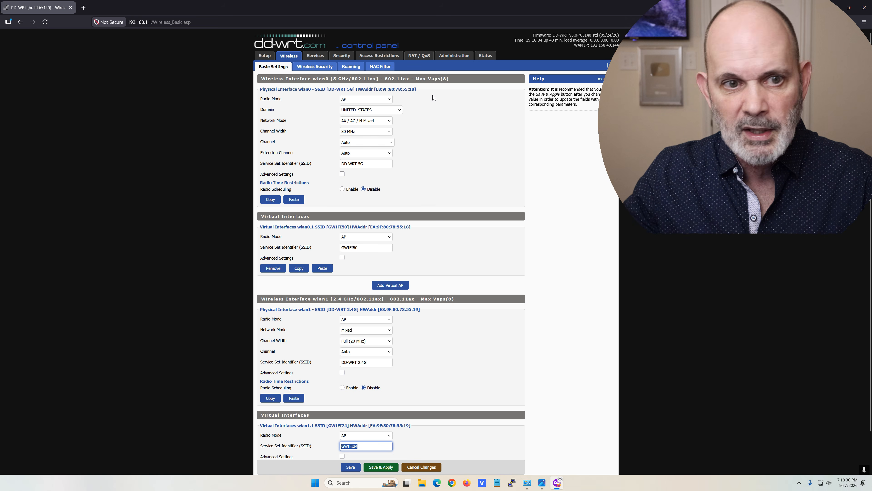
Open the router's Networking setup page and look over its bridging and interface configuration sections.
{"action": "left_click", "coordinate": [267, 56]}
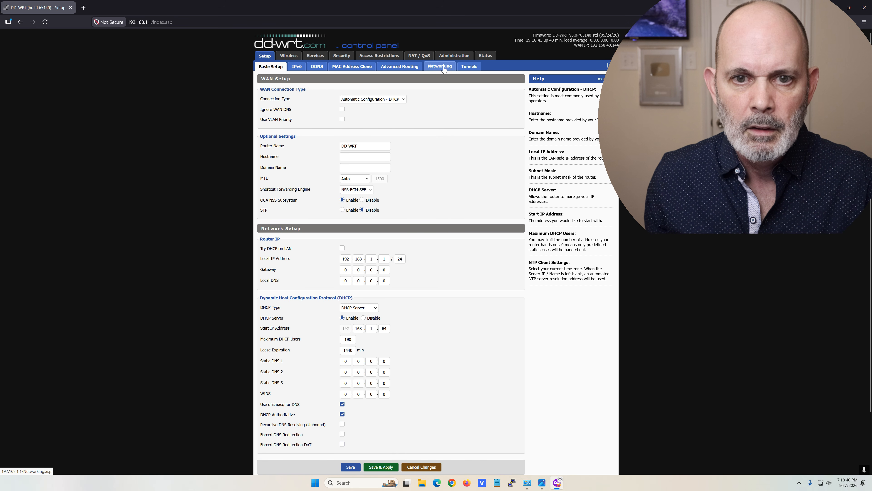
{"action": "left_click", "coordinate": [443, 69]}
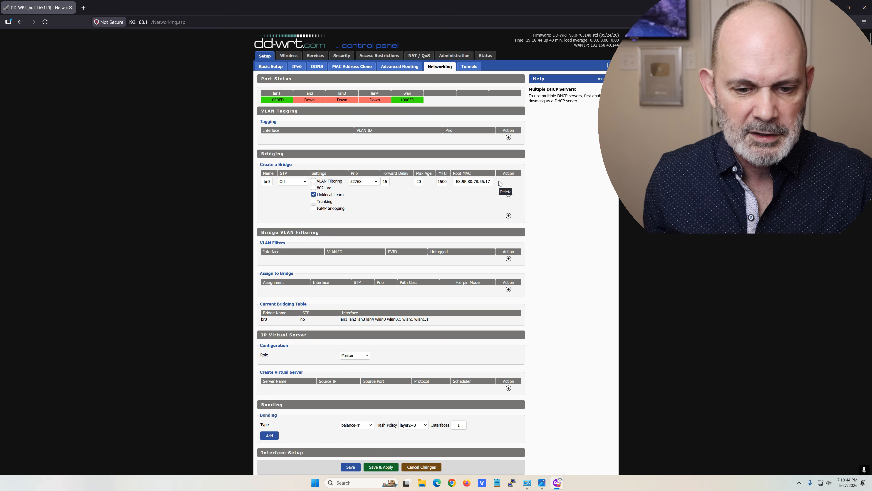
{"action": "scroll", "coordinate": [484, 170], "scroll_direction": "down", "scroll_amount": 1}
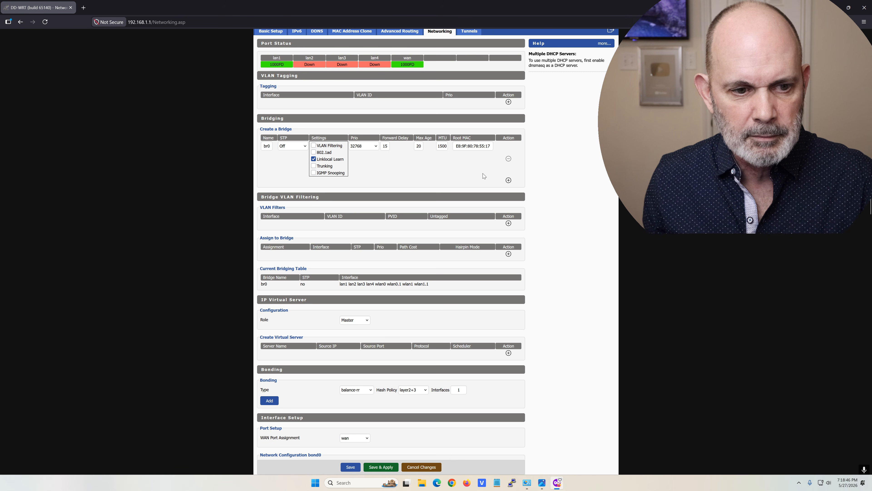
{"action": "scroll", "coordinate": [483, 174], "scroll_direction": "down", "scroll_amount": 16}
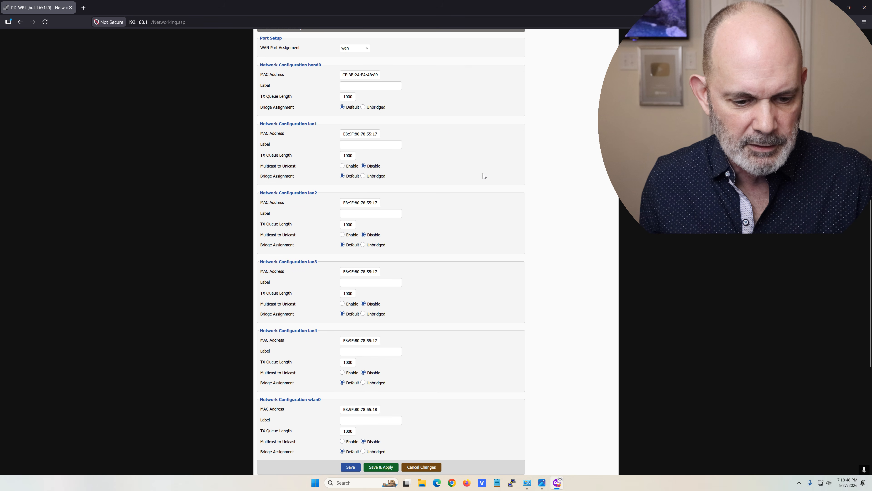
{"action": "scroll", "coordinate": [482, 173], "scroll_direction": "up", "scroll_amount": 14}
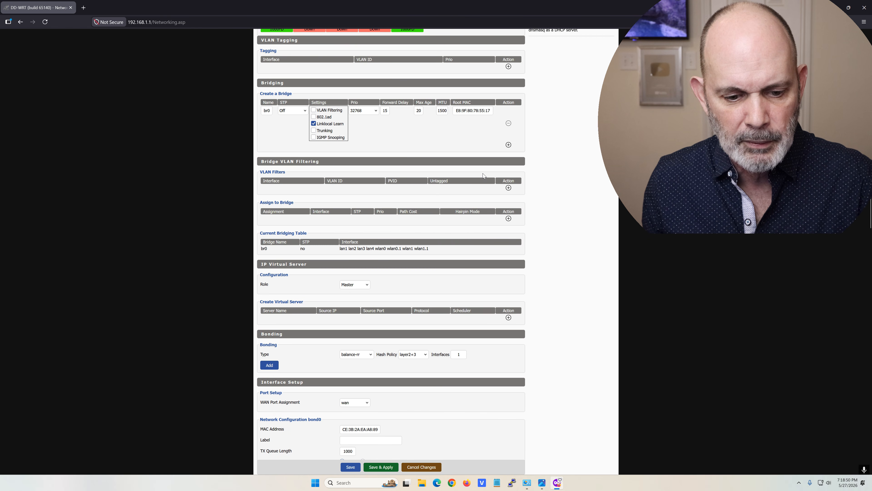
{"action": "scroll", "coordinate": [482, 176], "scroll_direction": "up", "scroll_amount": 2}
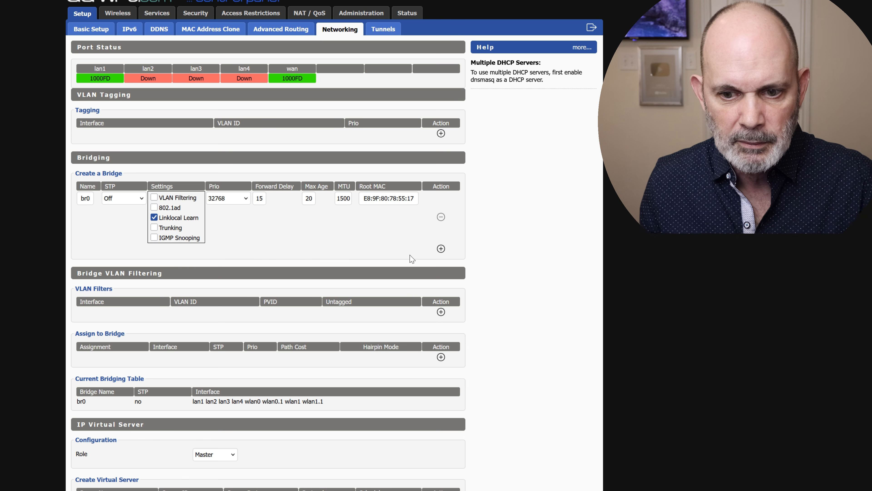
Create a bridge named br6 with STP set to Off and apply the settings.
{"action": "left_click", "coordinate": [441, 250]}
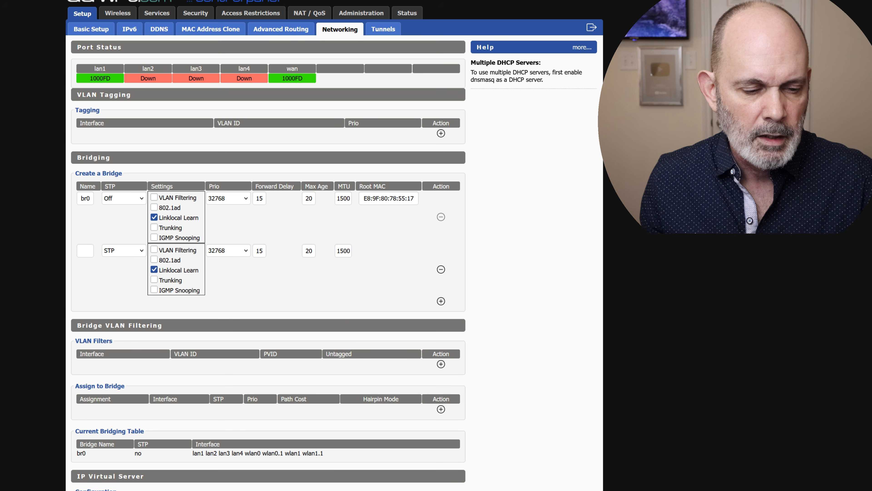
{"action": "left_click", "coordinate": [86, 250]}
{"action": "type", "text": "br"}
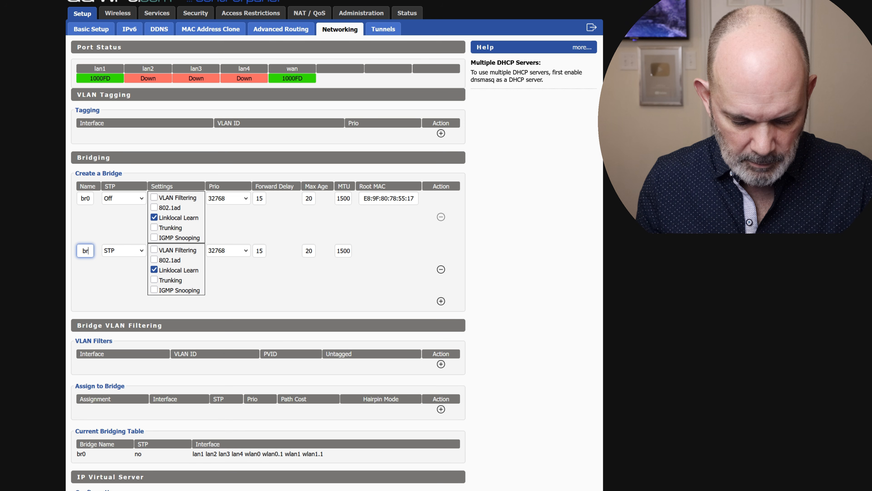
{"action": "type", "text": "6"}
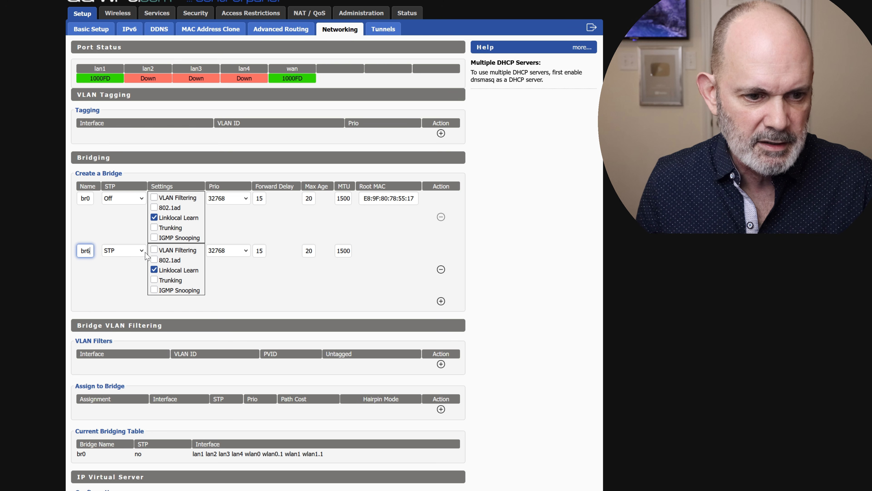
{"action": "left_click", "coordinate": [136, 254]}
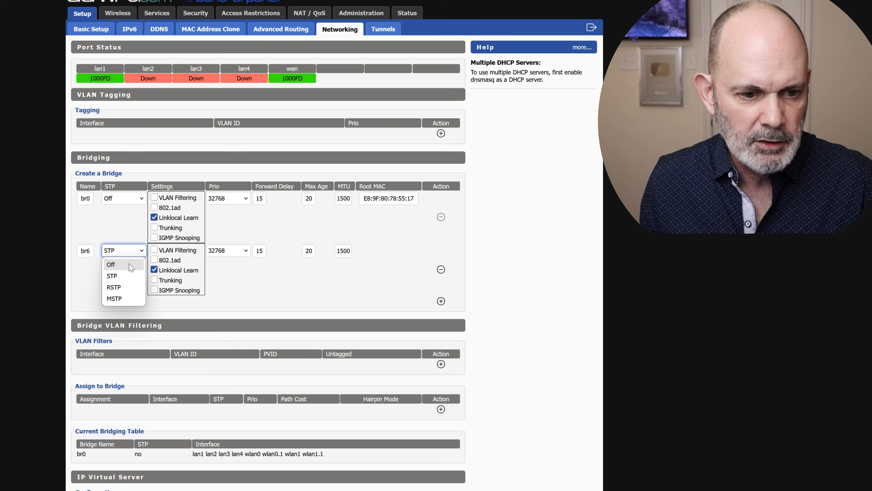
{"action": "left_click", "coordinate": [131, 264]}
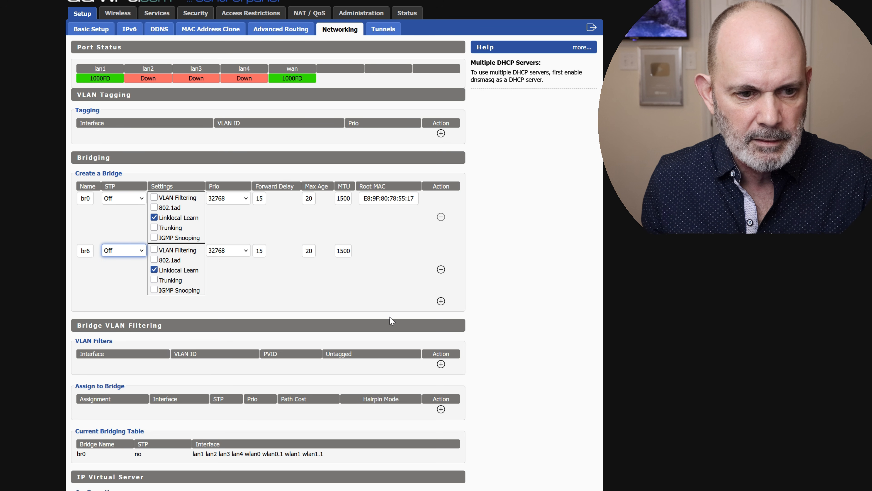
{"action": "left_click", "coordinate": [268, 490]}
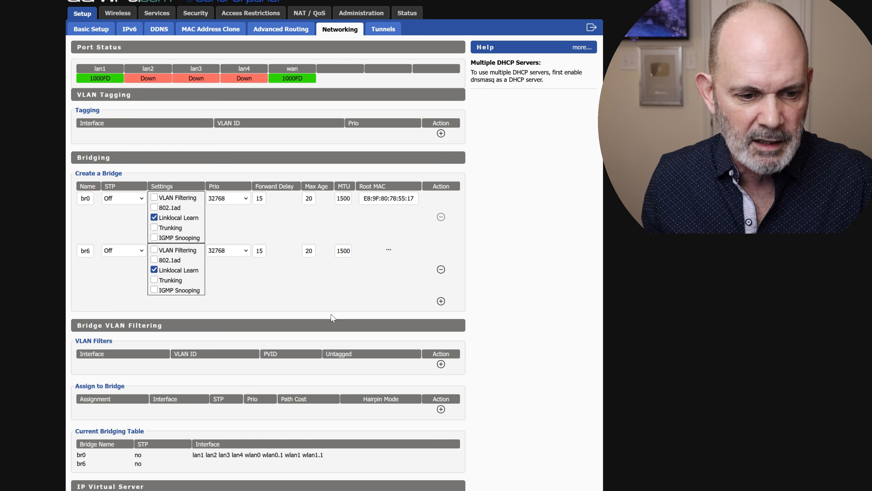
Add two blank interface assignment rows under Assign to Bridge.
{"action": "scroll", "coordinate": [332, 303], "scroll_direction": "down", "scroll_amount": 3}
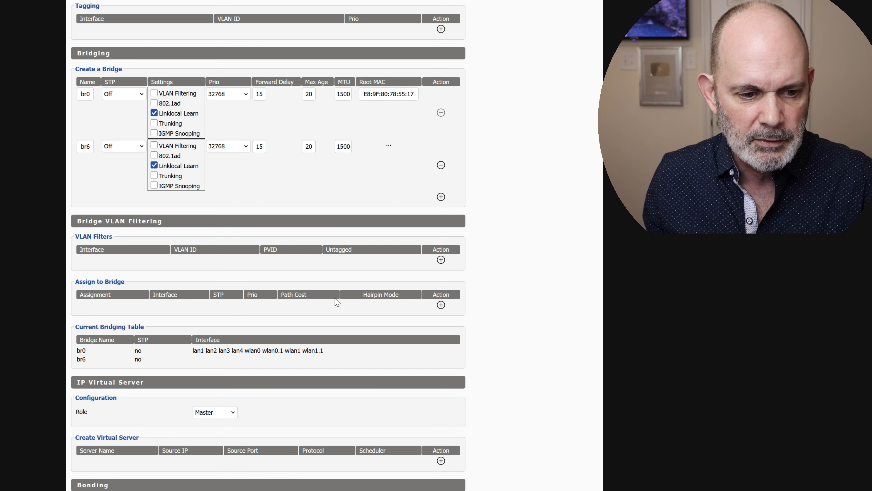
{"action": "scroll", "coordinate": [336, 302], "scroll_direction": "down", "scroll_amount": 2}
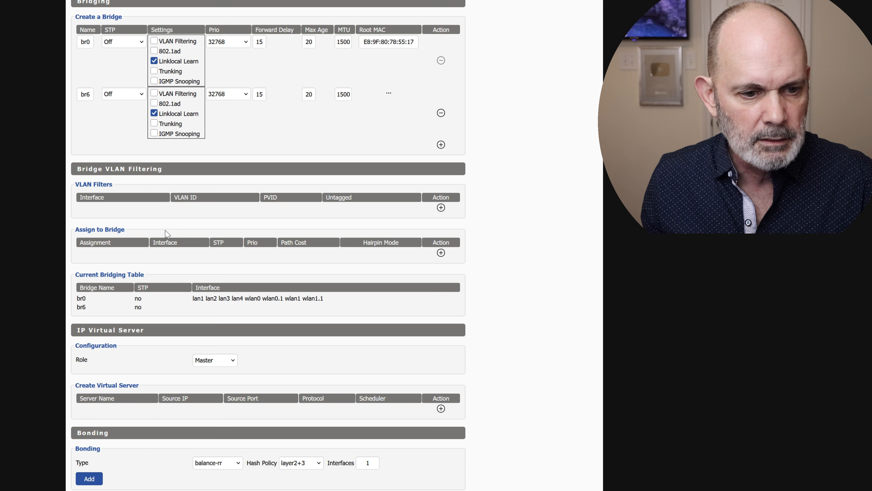
{"action": "left_click", "coordinate": [441, 253]}
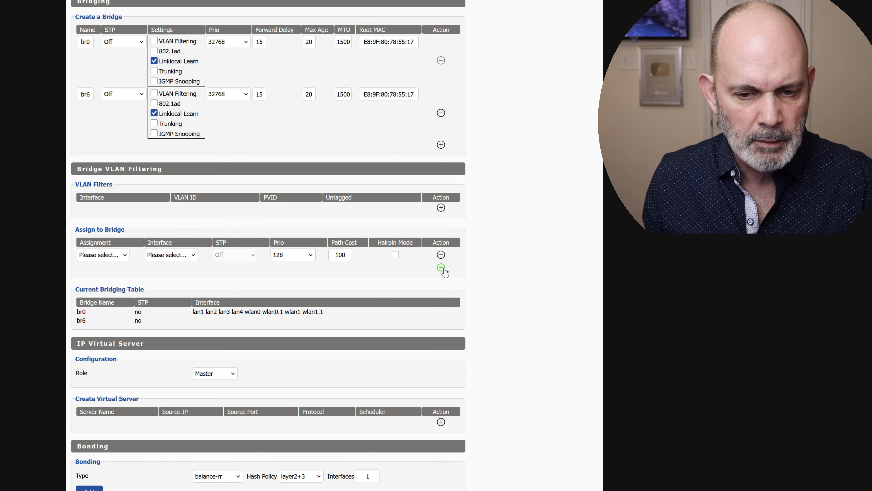
{"action": "left_click", "coordinate": [442, 269]}
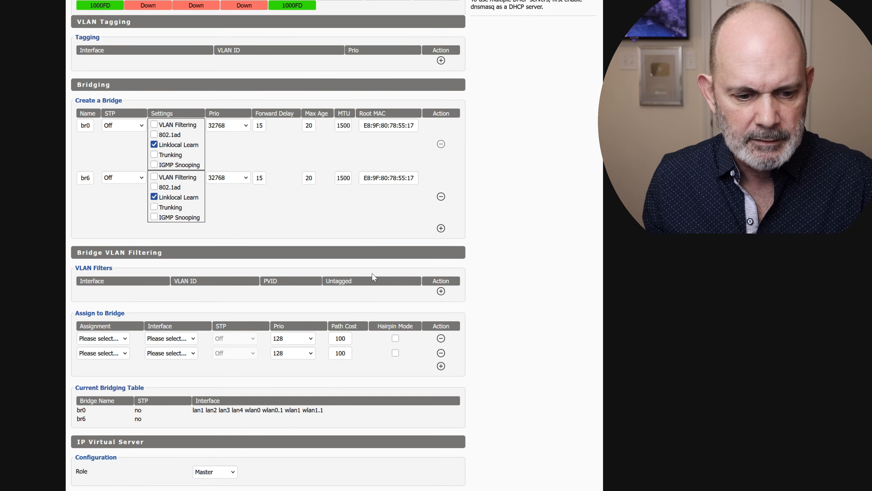
{"action": "scroll", "coordinate": [373, 277], "scroll_direction": "down", "scroll_amount": 1}
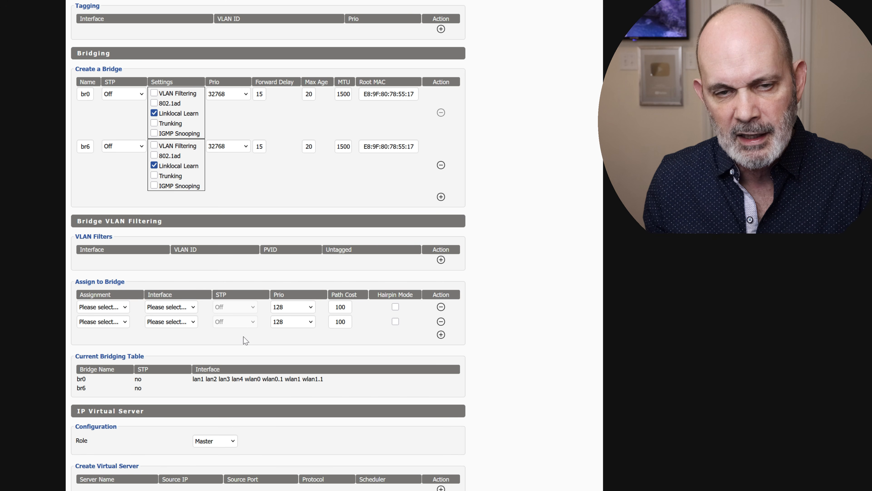
{"action": "scroll", "coordinate": [244, 342], "scroll_direction": "down", "scroll_amount": 3}
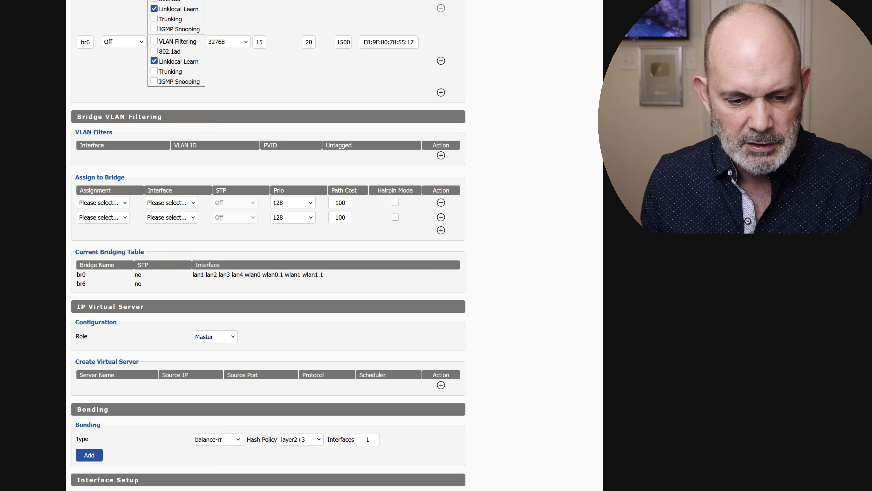
{"action": "left_click", "coordinate": [323, 490]}
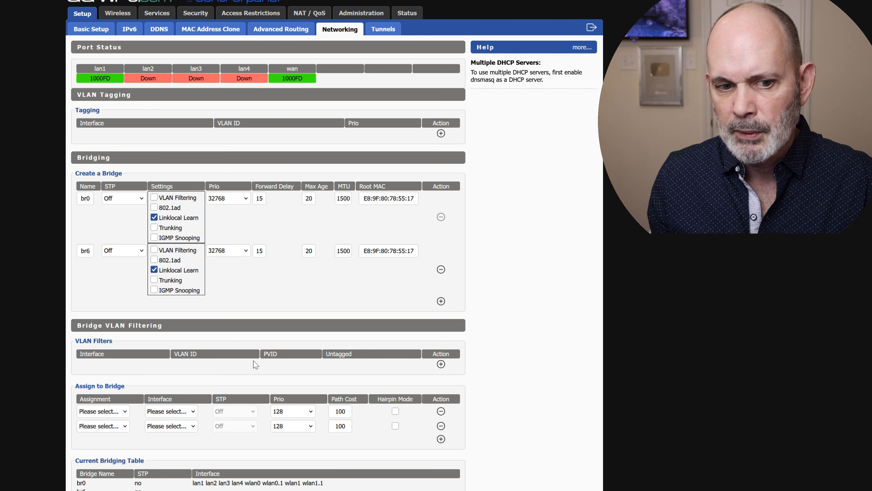
{"action": "scroll", "coordinate": [180, 375], "scroll_direction": "down", "scroll_amount": 2}
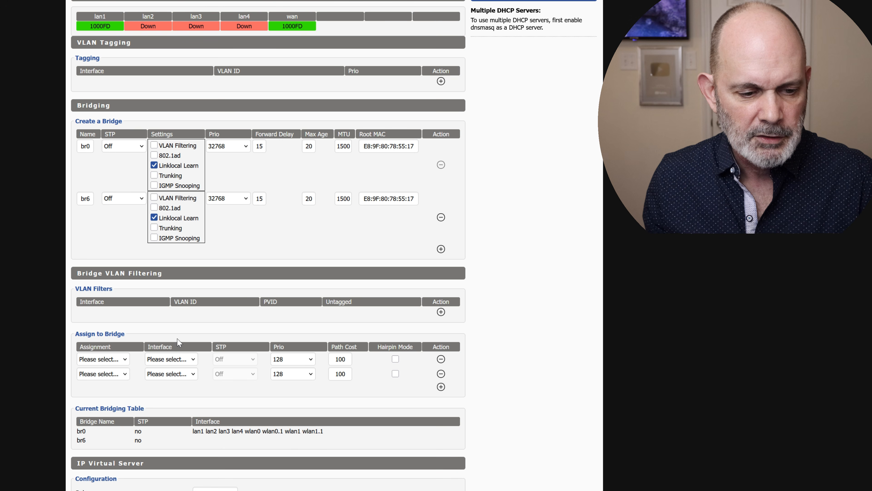
Assign interfaces wlan0.1 and wlan1.1 to bridge br6 in the two assignment rows and apply the settings.
{"action": "left_click", "coordinate": [125, 359]}
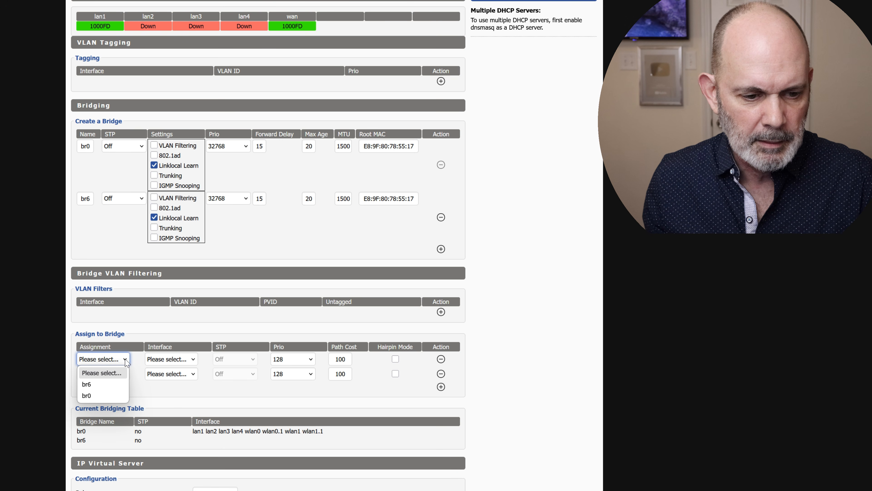
{"action": "left_click", "coordinate": [102, 387]}
{"action": "left_click", "coordinate": [126, 375]}
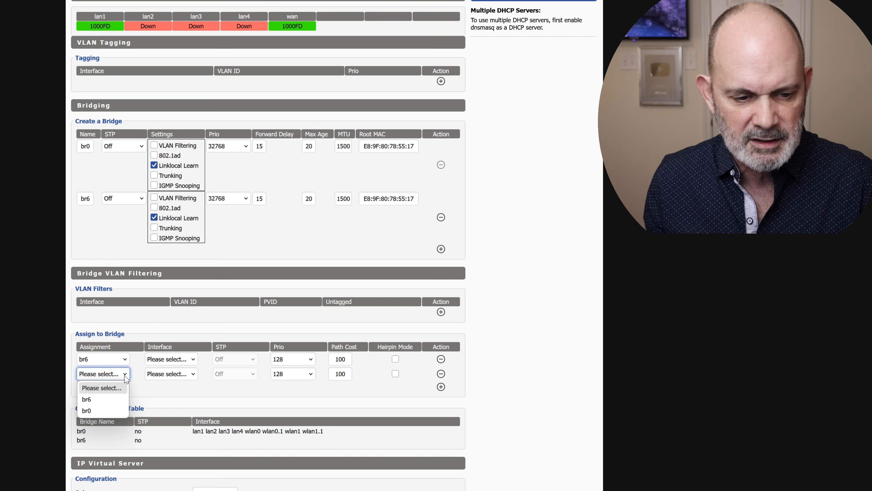
{"action": "left_click", "coordinate": [103, 398]}
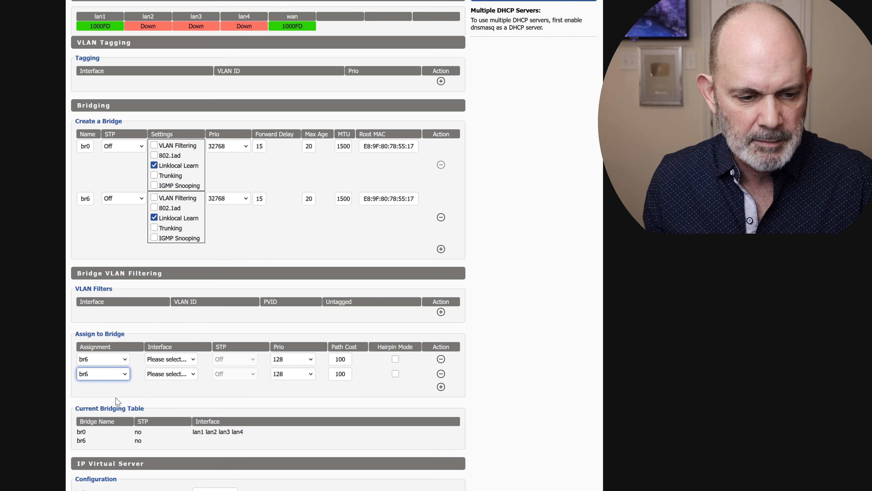
{"action": "left_click", "coordinate": [194, 359]}
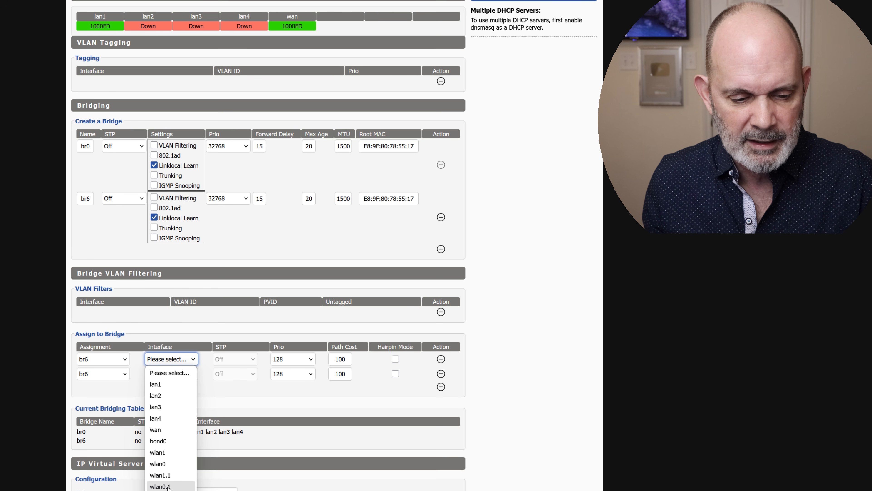
{"action": "left_click", "coordinate": [160, 487]}
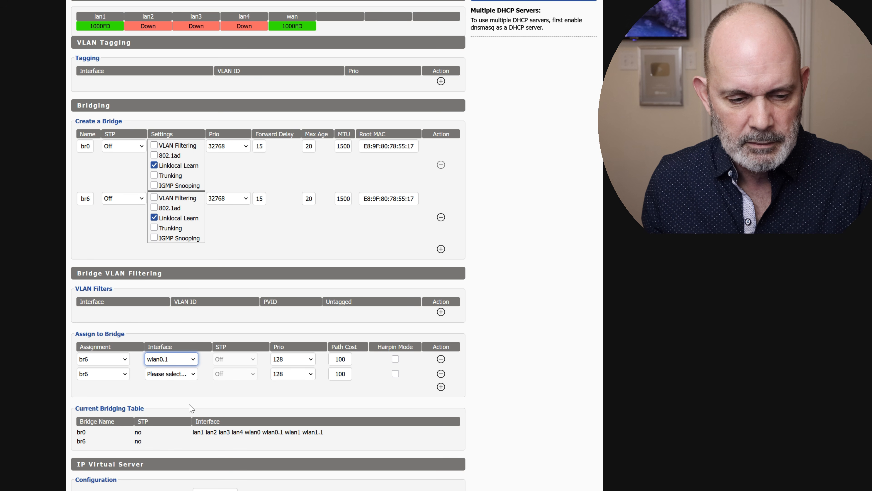
{"action": "left_click", "coordinate": [188, 377]}
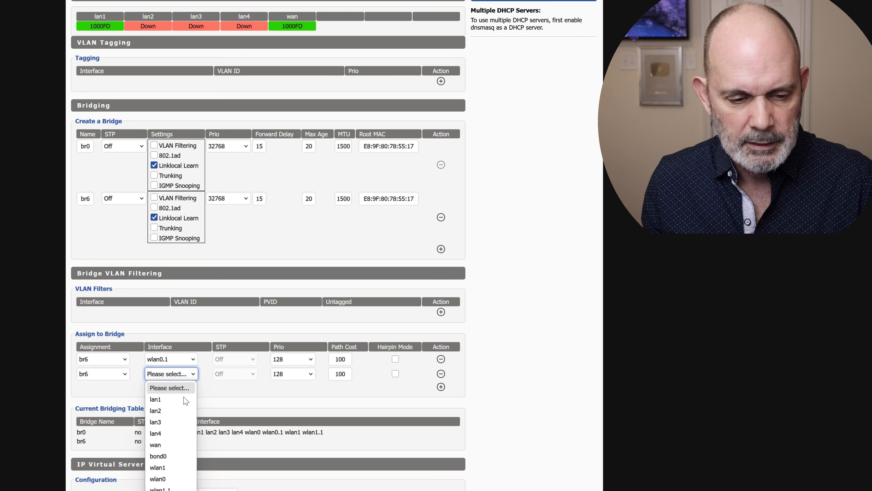
{"action": "left_click", "coordinate": [182, 489]}
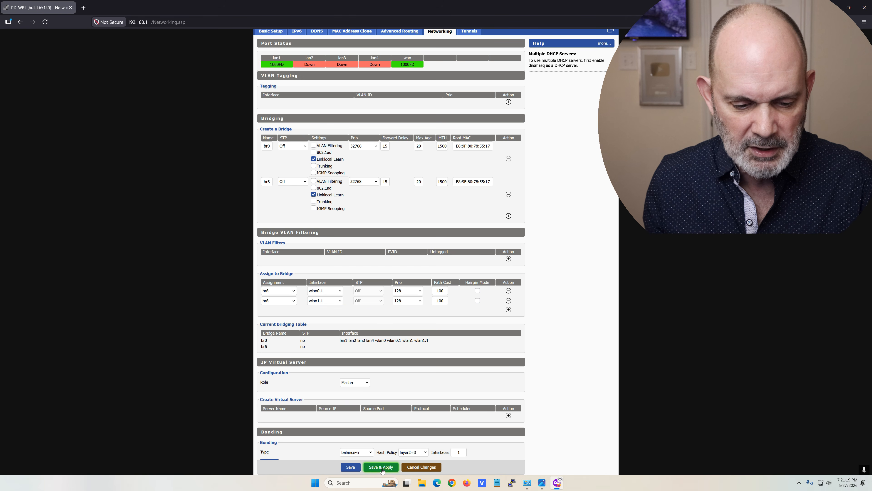
{"action": "left_click", "coordinate": [381, 466]}
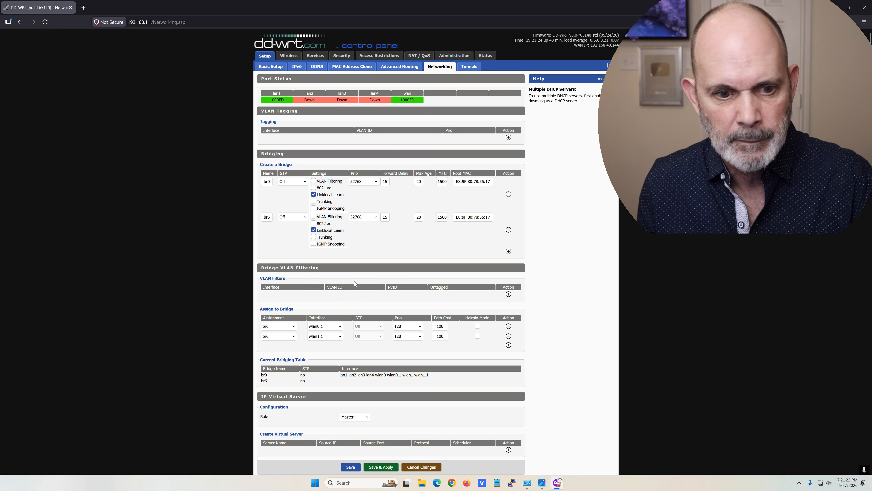
Check on the wireless page which SSIDs the virtual interfaces wlan1.1 and wlan0.1 belong to, and return to the Networking setup page.
{"action": "left_click", "coordinate": [295, 57]}
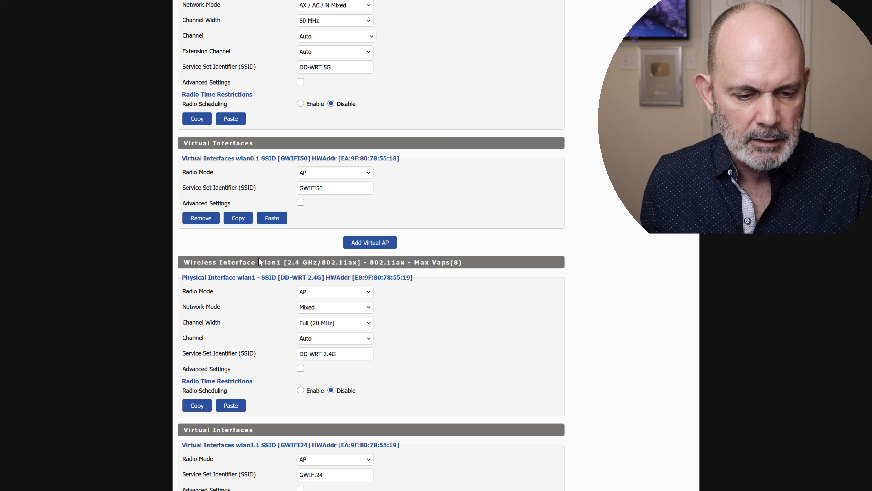
{"action": "left_click_drag", "start_coordinate": [258, 262], "coordinate": [282, 262]}
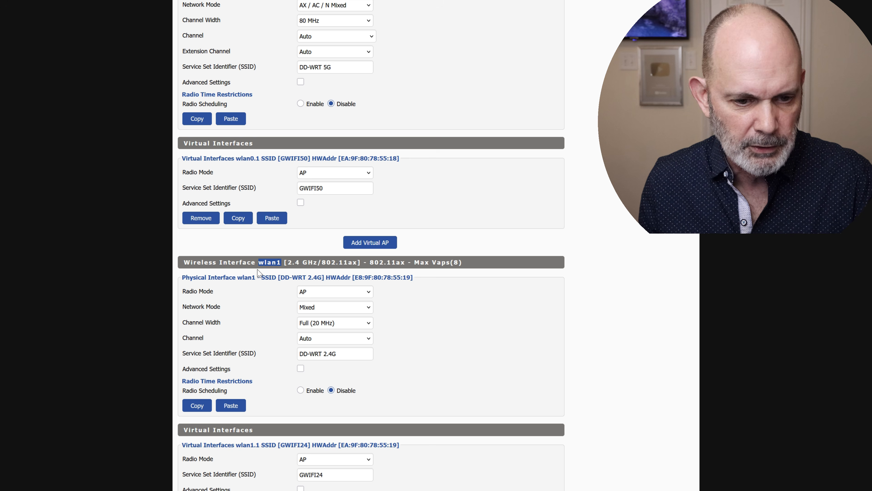
{"action": "left_click_drag", "start_coordinate": [279, 445], "coordinate": [309, 445]}
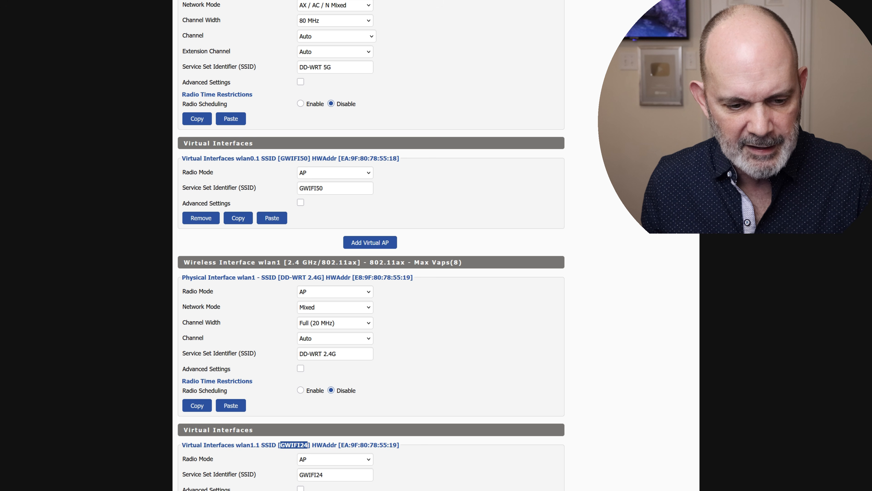
{"action": "mouse_move", "coordinate": [236, 445]}
{"action": "left_mouse_down"}
{"action": "mouse_move", "coordinate": [256, 446]}
{"action": "mouse_move", "coordinate": [236, 445]}
{"action": "left_mouse_up"}
{"action": "left_click", "coordinate": [259, 446]}
{"action": "scroll", "coordinate": [258, 445], "scroll_direction": "up", "scroll_amount": 2}
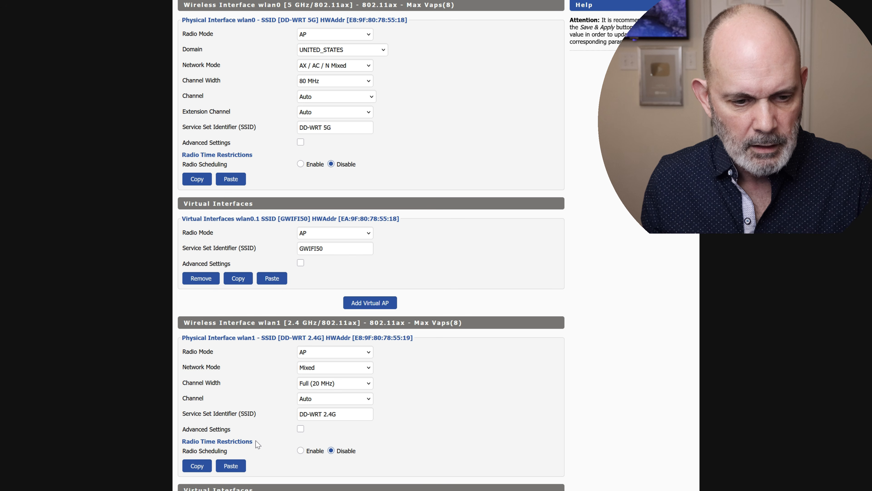
{"action": "left_click_drag", "start_coordinate": [279, 219], "coordinate": [308, 219]}
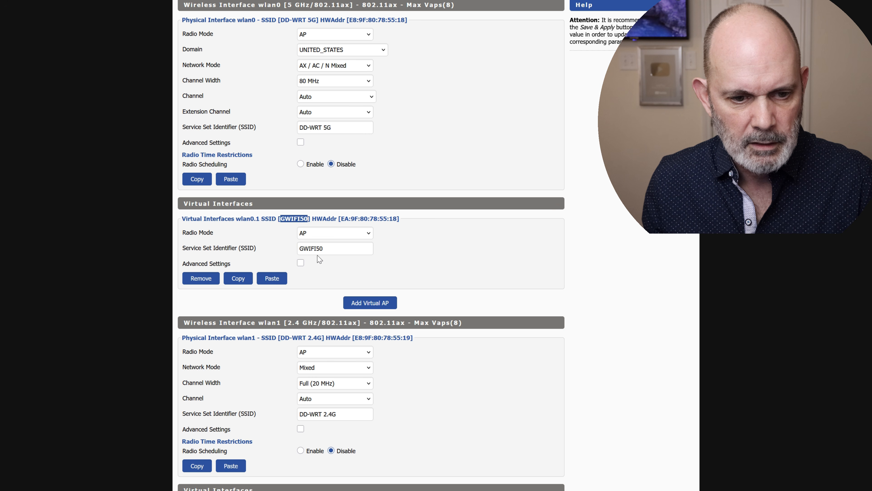
{"action": "left_click_drag", "start_coordinate": [236, 218], "coordinate": [260, 219]}
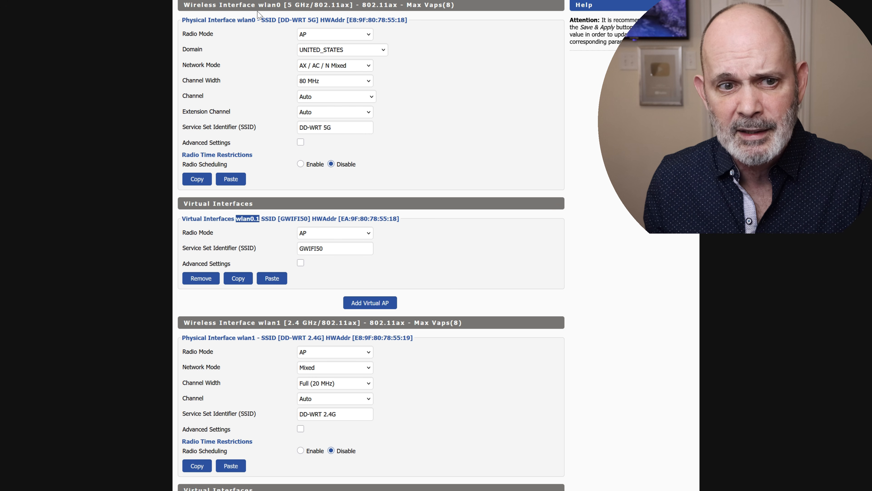
{"action": "left_click", "coordinate": [193, 0]}
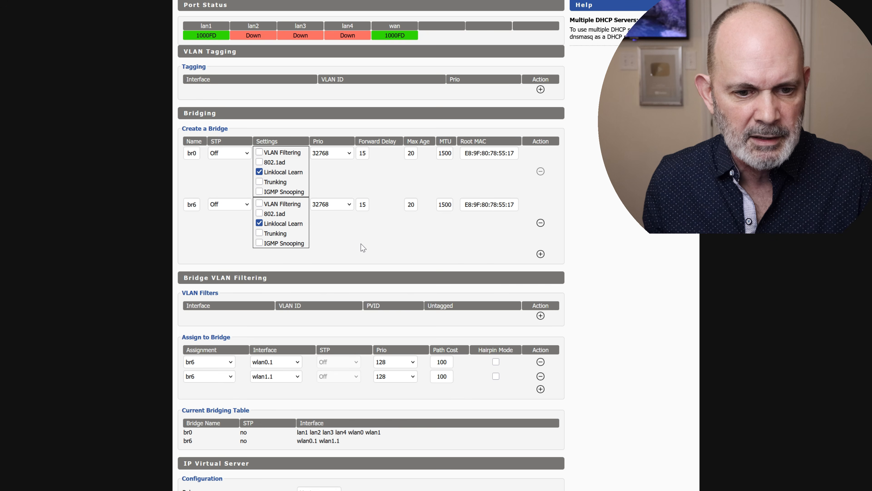
Label the br6 network configuration GWIFI.
{"action": "scroll", "coordinate": [360, 248], "scroll_direction": "down", "scroll_amount": 2}
{"action": "scroll", "coordinate": [364, 254], "scroll_direction": "down", "scroll_amount": 1}
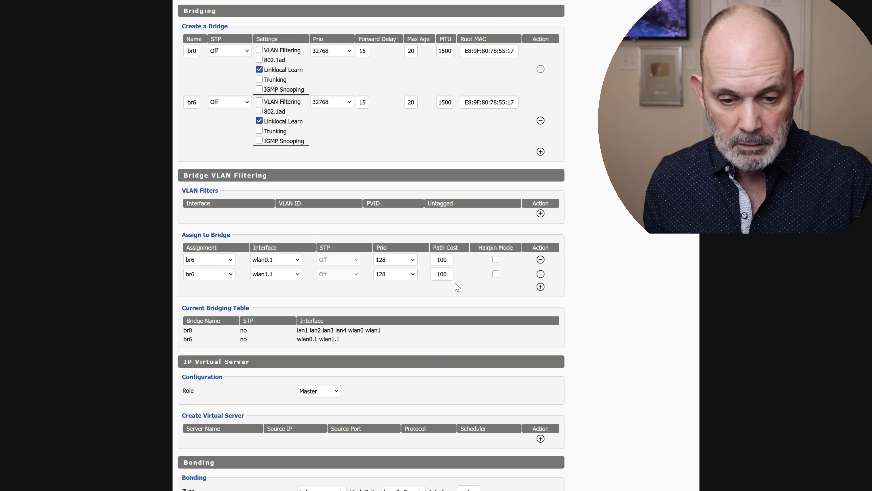
{"action": "scroll", "coordinate": [457, 287], "scroll_direction": "down", "scroll_amount": 3}
{"action": "scroll", "coordinate": [457, 287], "scroll_direction": "down", "scroll_amount": 1}
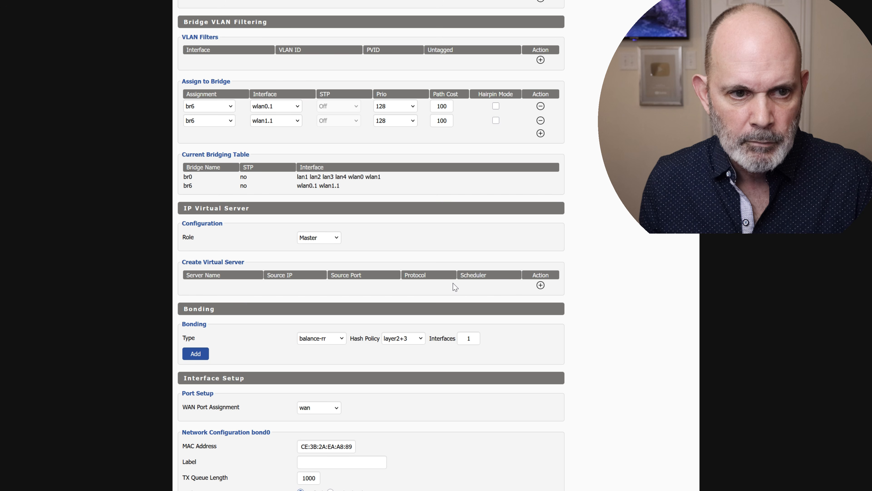
{"action": "scroll", "coordinate": [452, 287], "scroll_direction": "down", "scroll_amount": 1}
{"action": "scroll", "coordinate": [452, 287], "scroll_direction": "down", "scroll_amount": 2}
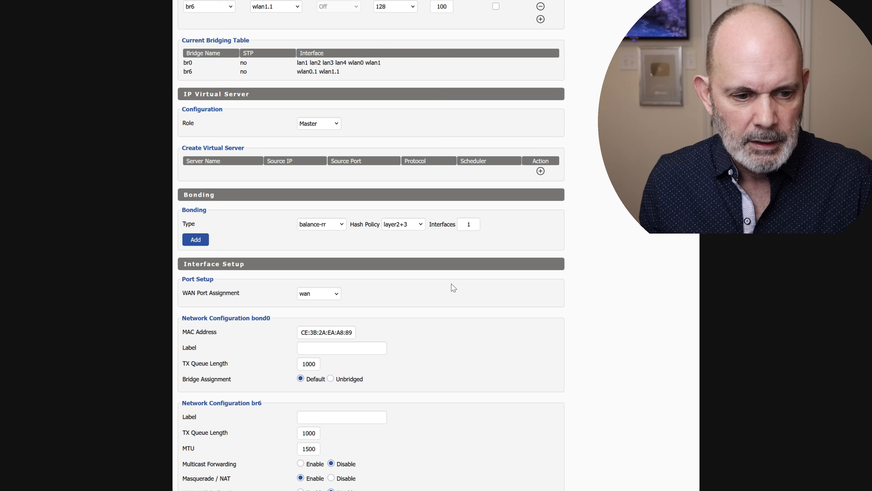
{"action": "scroll", "coordinate": [454, 287], "scroll_direction": "down", "scroll_amount": 5}
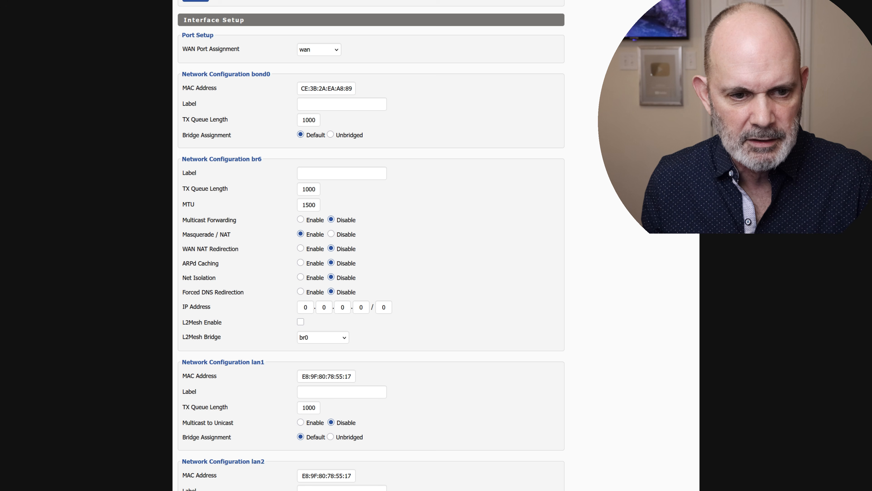
{"action": "left_click", "coordinate": [337, 174]}
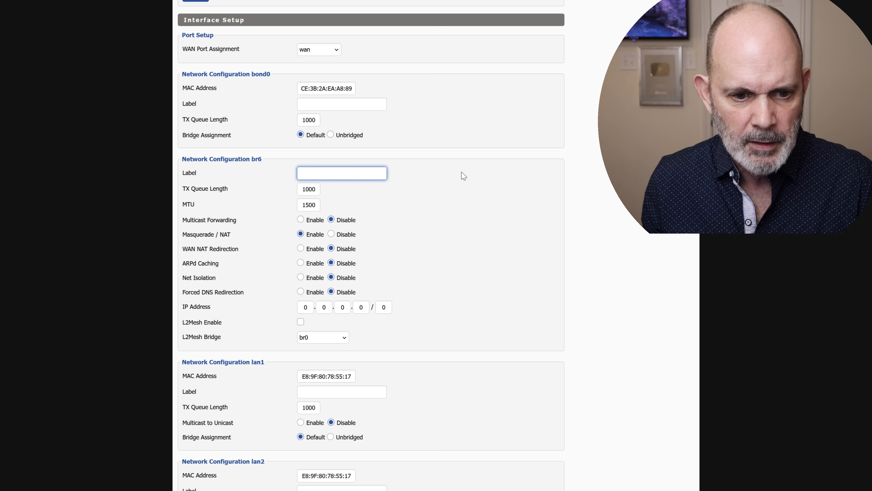
{"action": "type", "text": "GWIFI"}
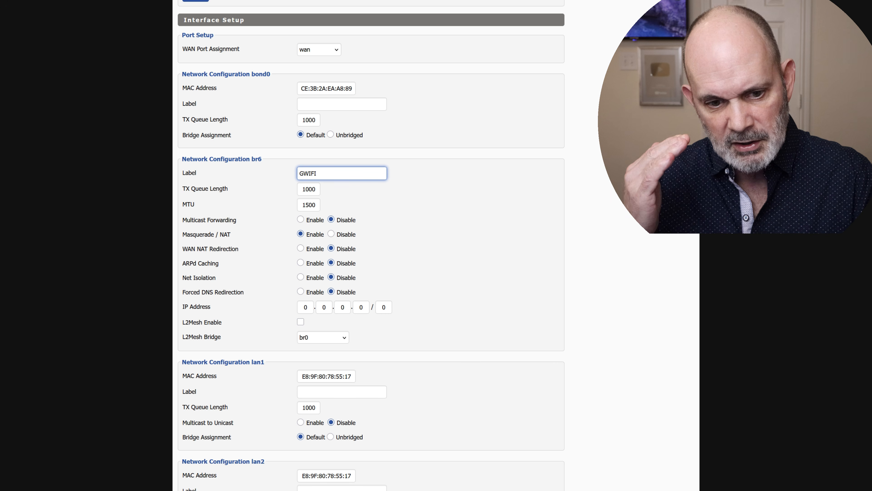
Set the IP address of the br6 network configuration to 192.168.60.1/24.
{"action": "left_click", "coordinate": [305, 307]}
{"action": "type", "text": "192"}
{"action": "key", "text": "Tab"}
{"action": "type", "text": "168"}
{"action": "key", "text": "Tab"}
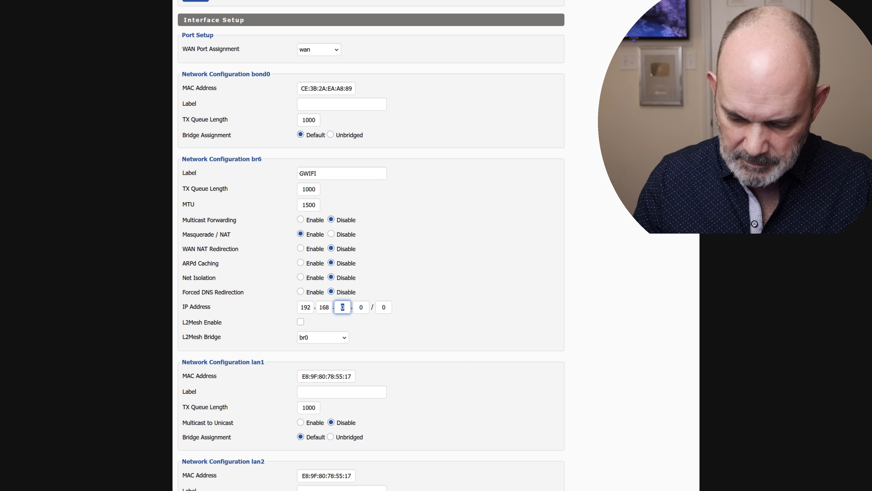
{"action": "type", "text": "60"}
{"action": "key", "text": "Tab"}
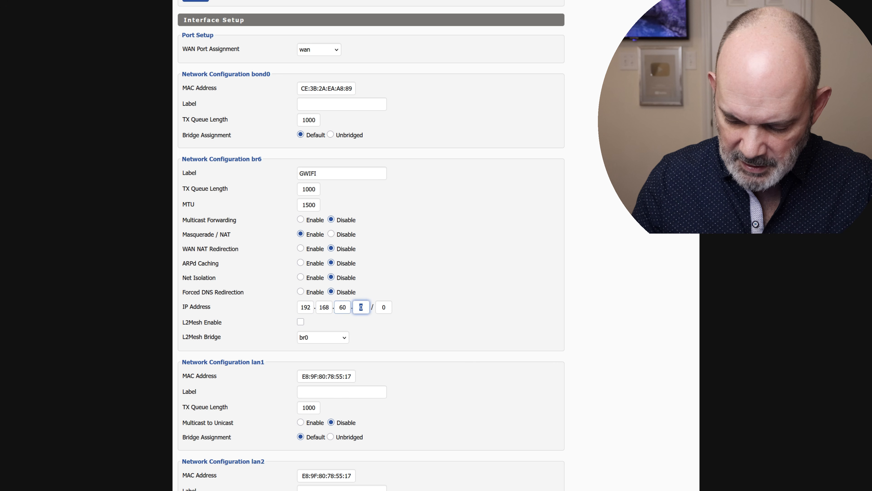
{"action": "type", "text": "1"}
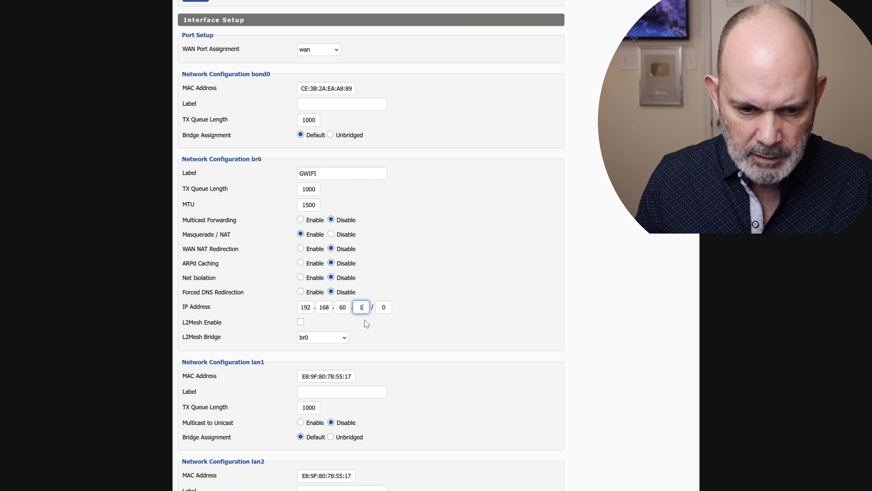
{"action": "key", "text": "Tab"}
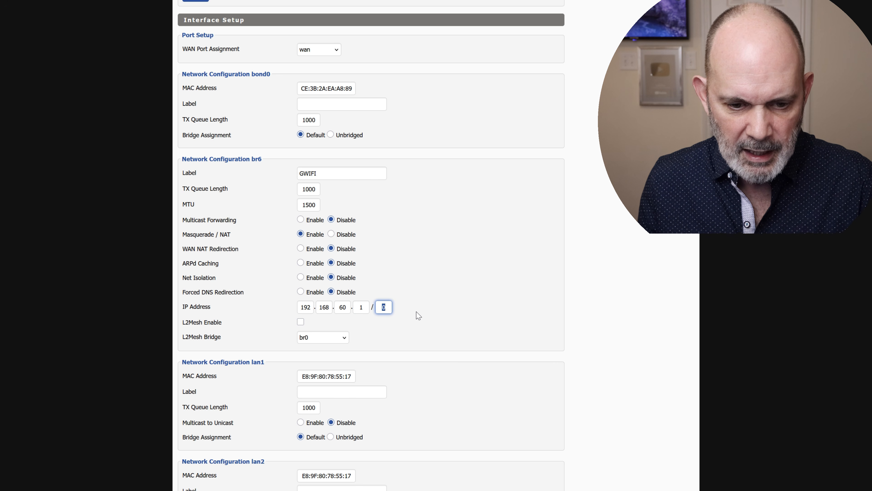
{"action": "type", "text": "24"}
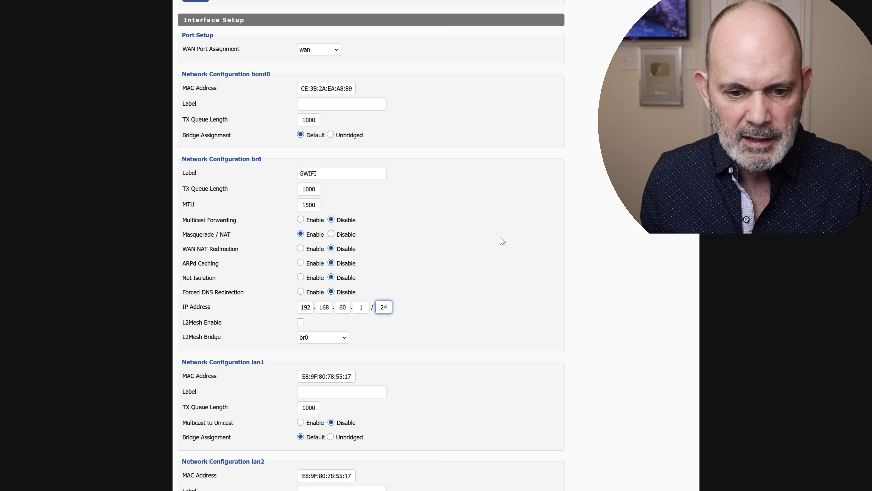
Enable Net Isolation for br6 and apply the settings.
{"action": "scroll", "coordinate": [464, 277], "scroll_direction": "down", "scroll_amount": 1}
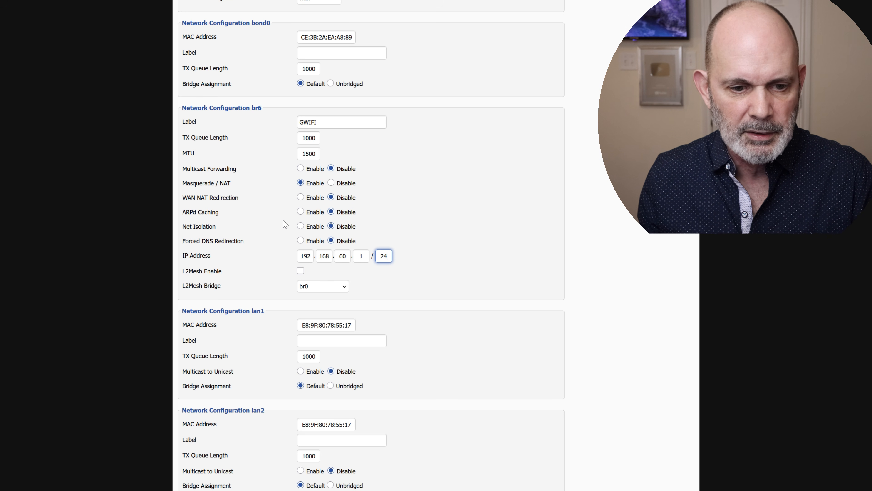
{"action": "left_click", "coordinate": [301, 227]}
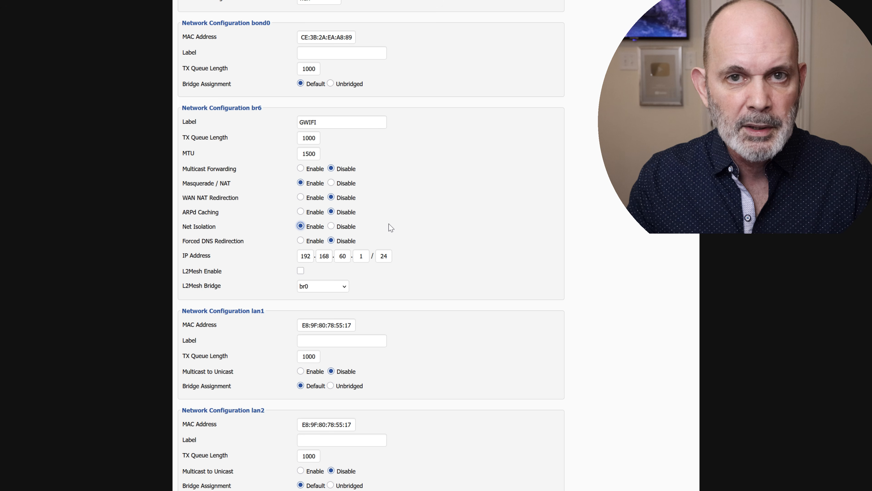
{"action": "scroll", "coordinate": [380, 260], "scroll_direction": "down", "scroll_amount": 3}
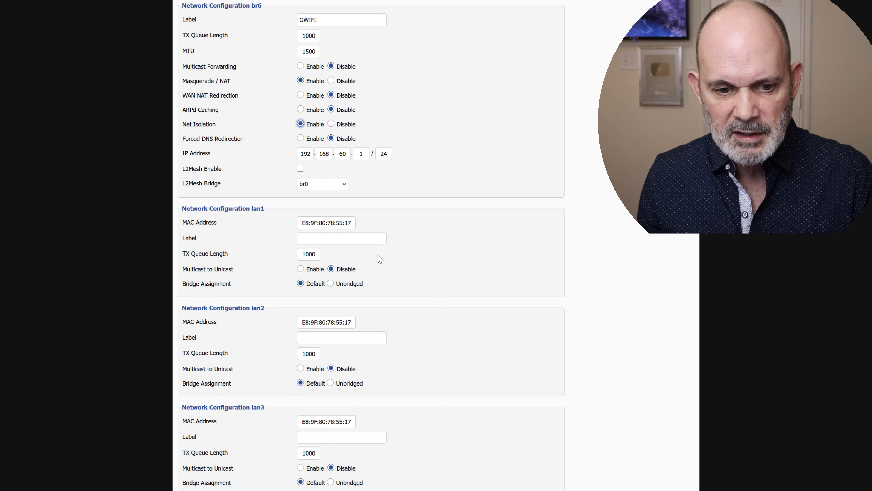
{"action": "scroll", "coordinate": [380, 259], "scroll_direction": "down", "scroll_amount": 10}
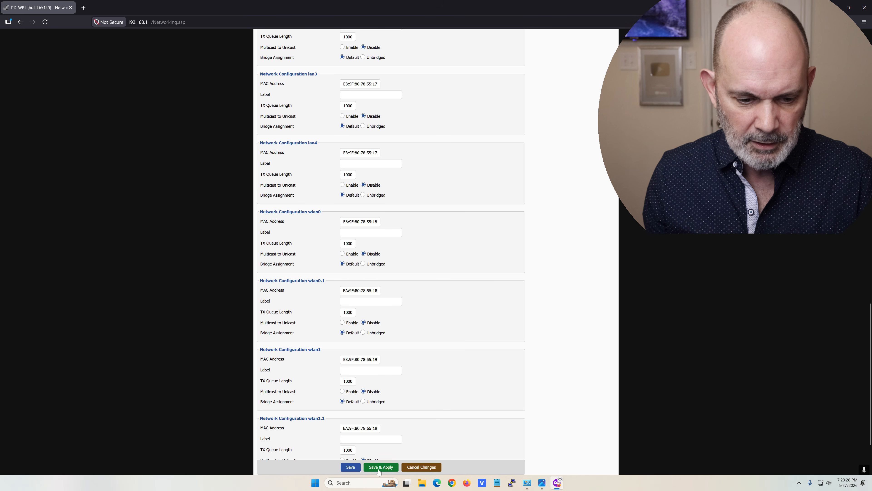
{"action": "left_click", "coordinate": [381, 467]}
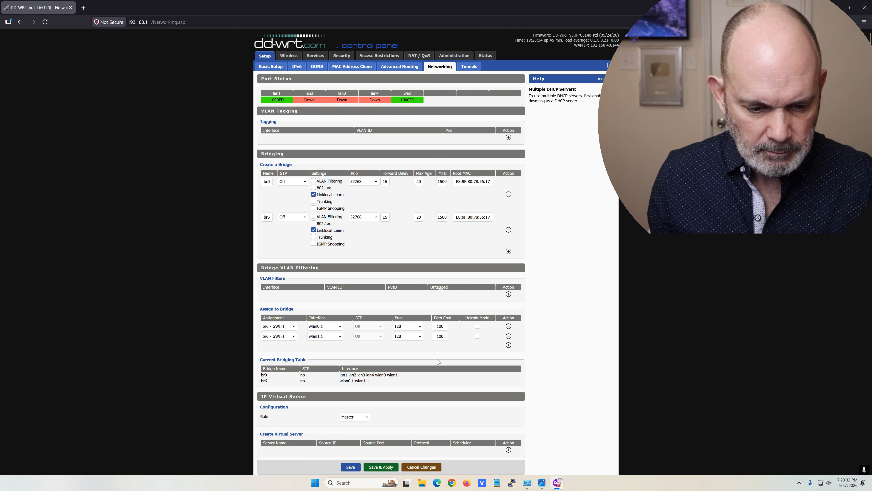
Add a DHCP server for the br6 - GWIFI interface with start 100, max 50 and lease time 1440 min, and apply the settings.
{"action": "scroll", "coordinate": [438, 360], "scroll_direction": "down", "scroll_amount": 6}
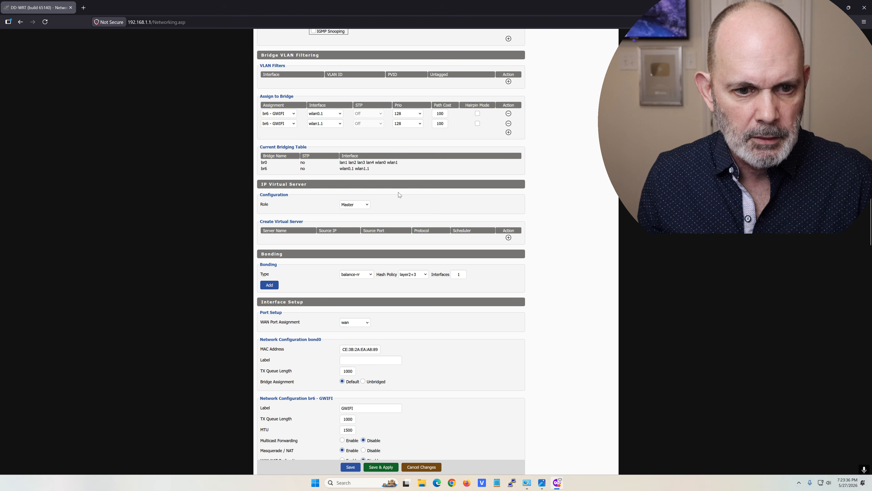
{"action": "scroll", "coordinate": [402, 192], "scroll_direction": "down", "scroll_amount": 5}
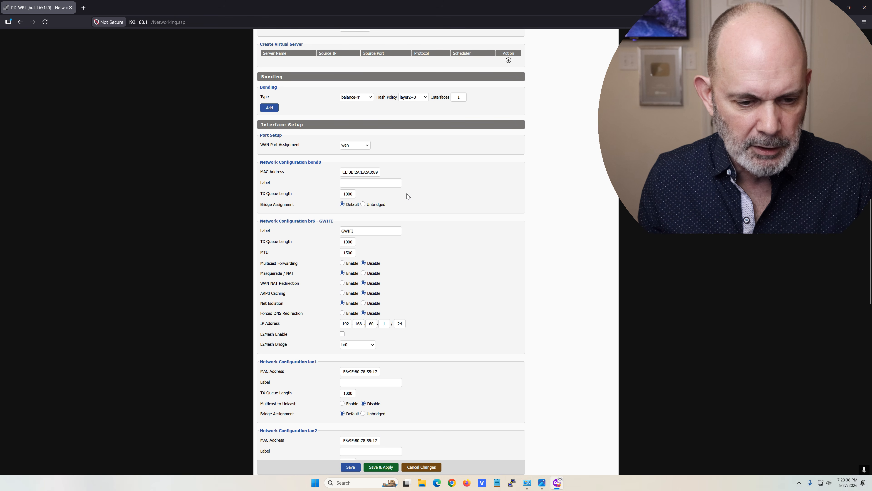
{"action": "scroll", "coordinate": [407, 193], "scroll_direction": "down", "scroll_amount": 1}
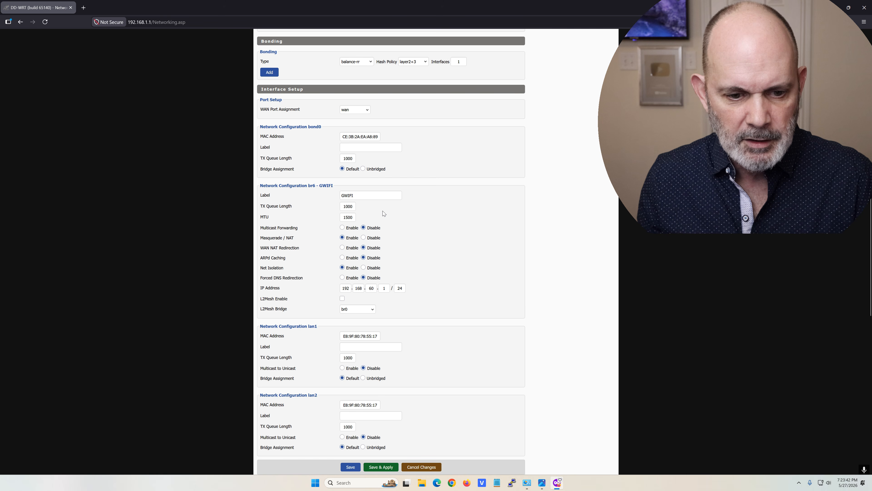
{"action": "scroll", "coordinate": [367, 212], "scroll_direction": "down", "scroll_amount": 10}
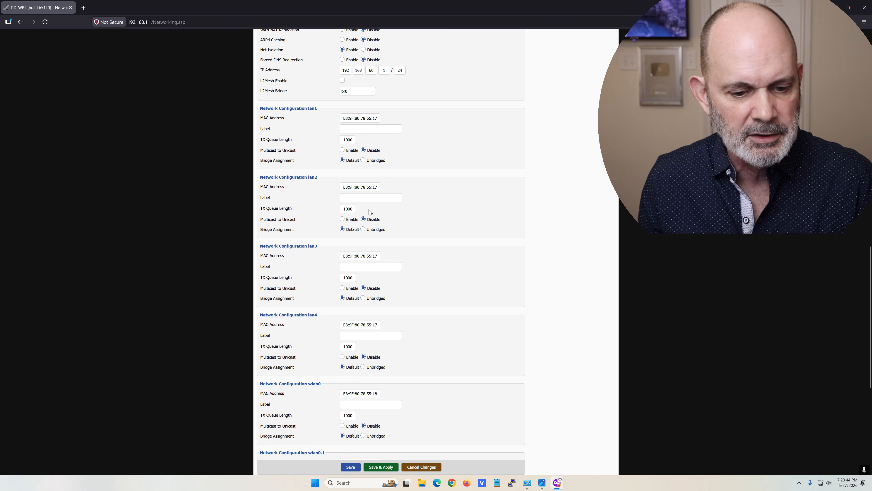
{"action": "scroll", "coordinate": [370, 212], "scroll_direction": "down", "scroll_amount": 3}
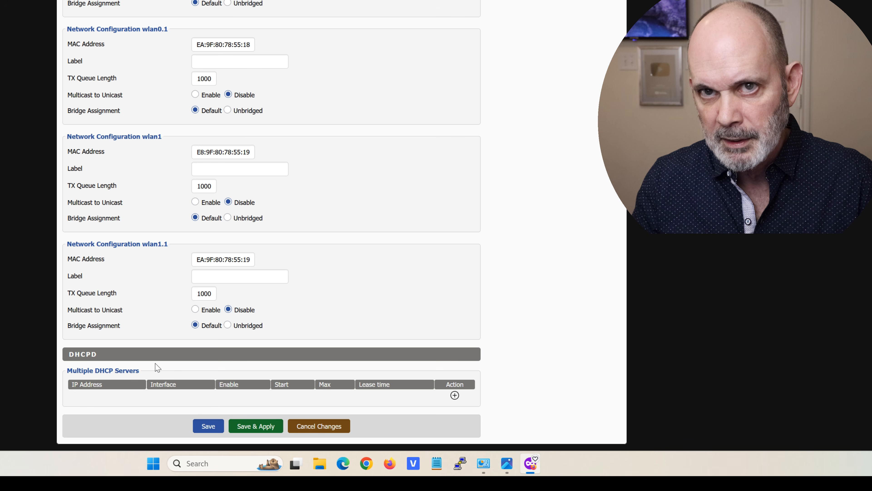
{"action": "left_click", "coordinate": [455, 400]}
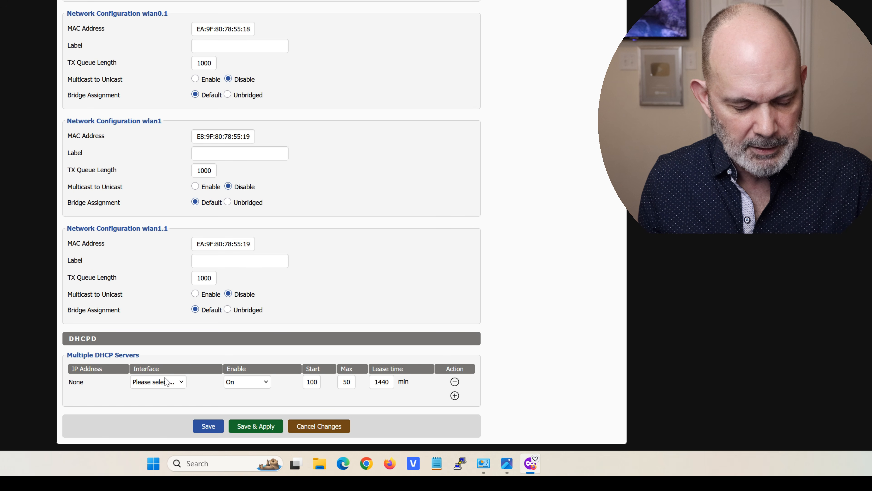
{"action": "left_click", "coordinate": [182, 387]}
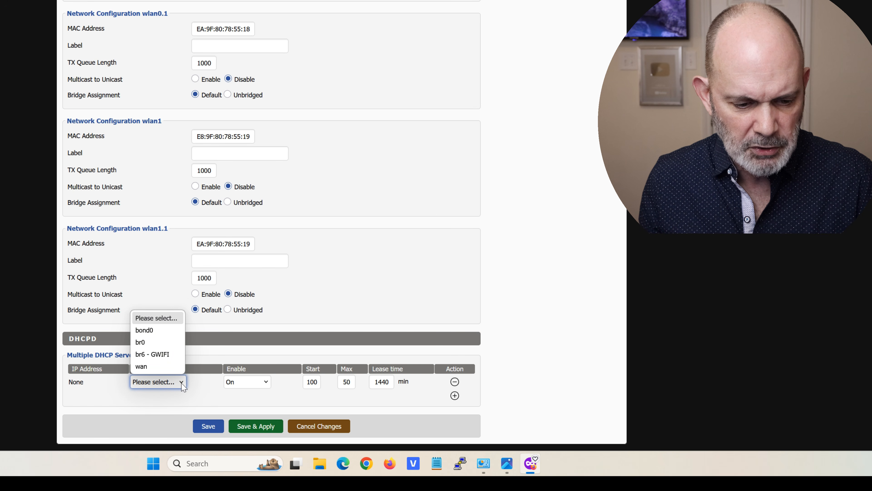
{"action": "left_click", "coordinate": [167, 359]}
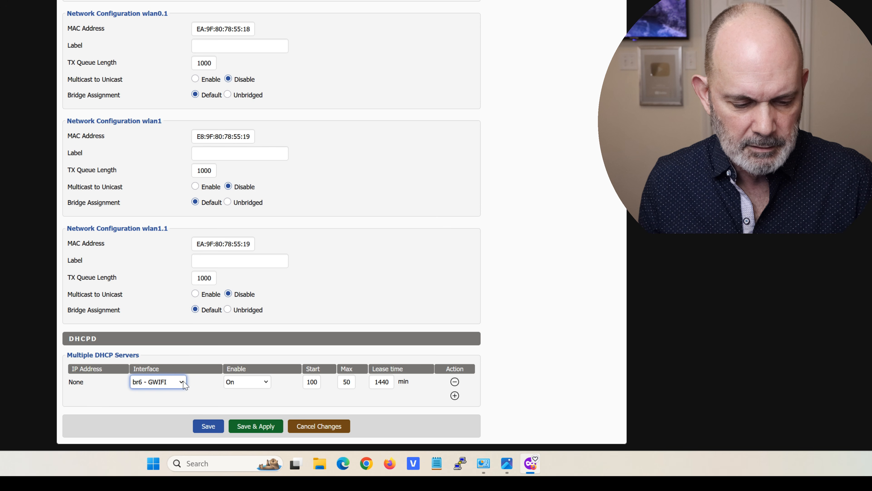
{"action": "left_click", "coordinate": [250, 427]}
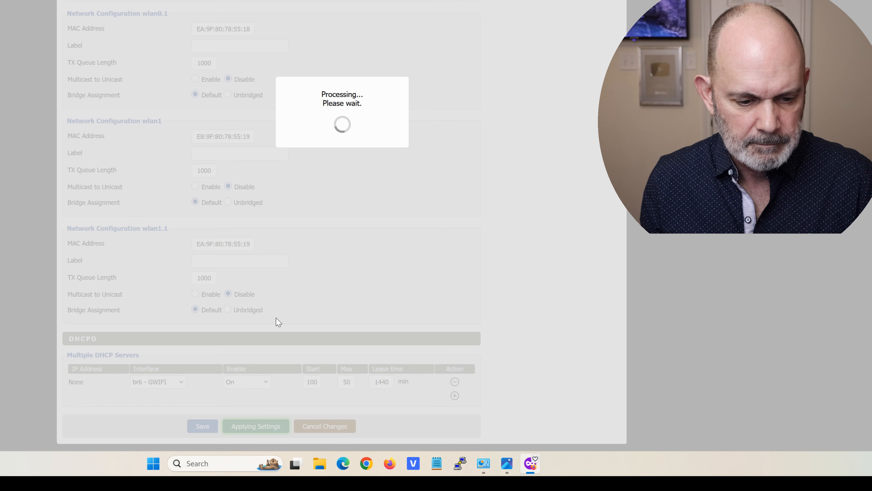
Review the current bridging table, the br6 network configuration and the IP address of the new DHCP server entry.
{"action": "scroll", "coordinate": [278, 269], "scroll_direction": "down", "scroll_amount": 7}
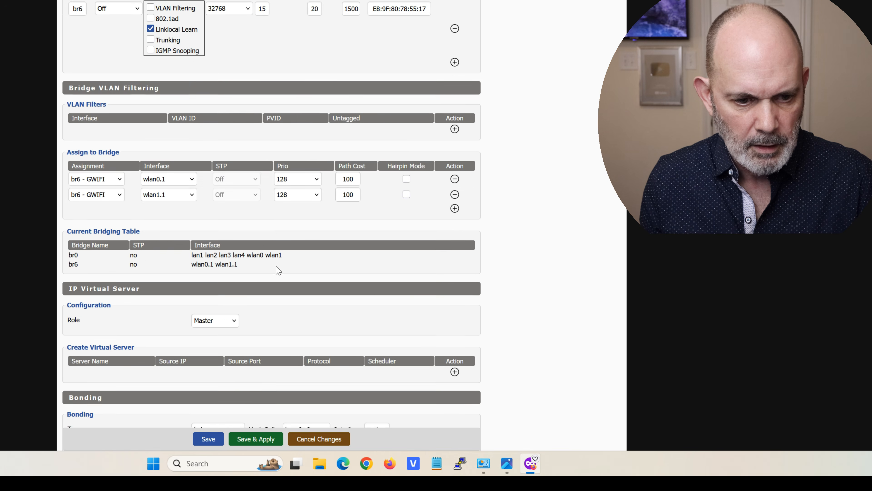
{"action": "scroll", "coordinate": [279, 270], "scroll_direction": "down", "scroll_amount": 1}
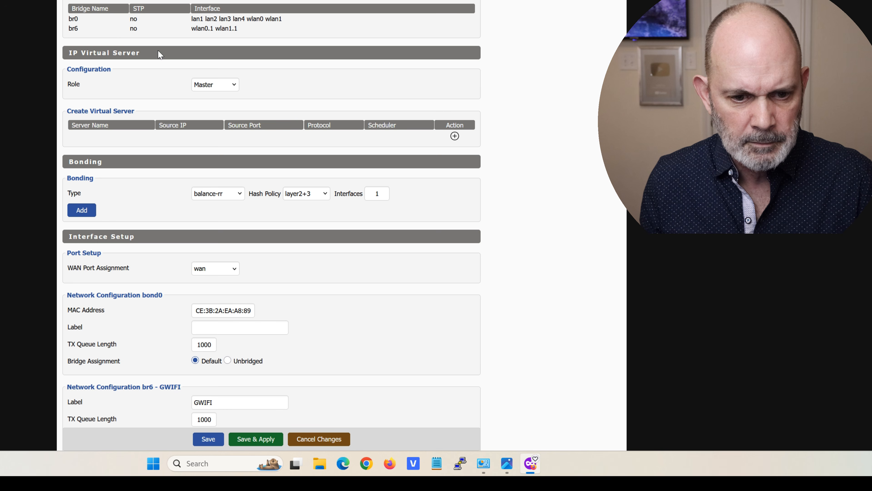
{"action": "left_click_drag", "start_coordinate": [246, 32], "coordinate": [181, 32]}
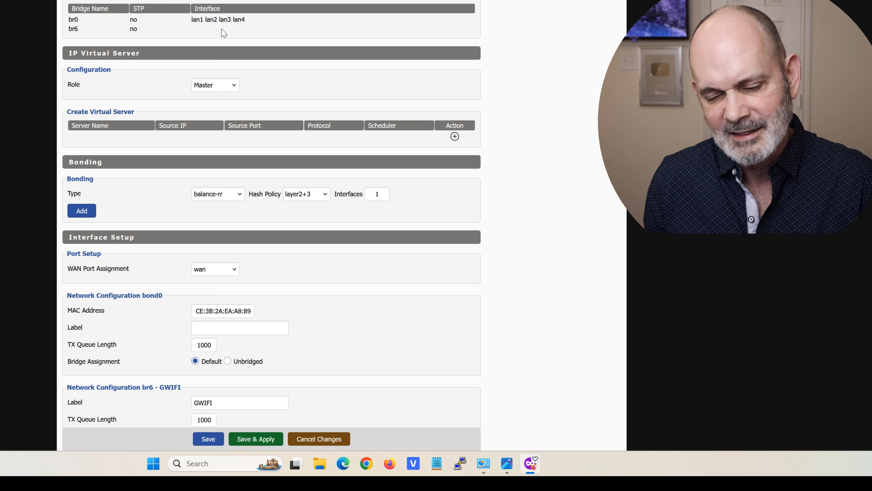
{"action": "scroll", "coordinate": [223, 36], "scroll_direction": "down", "scroll_amount": 3}
{"action": "scroll", "coordinate": [224, 37], "scroll_direction": "down", "scroll_amount": 14}
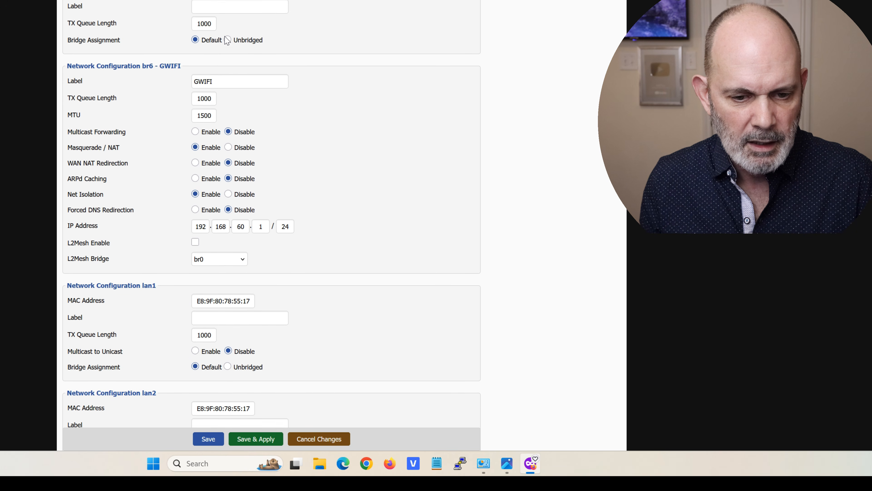
{"action": "scroll", "coordinate": [224, 40], "scroll_direction": "down", "scroll_amount": 13}
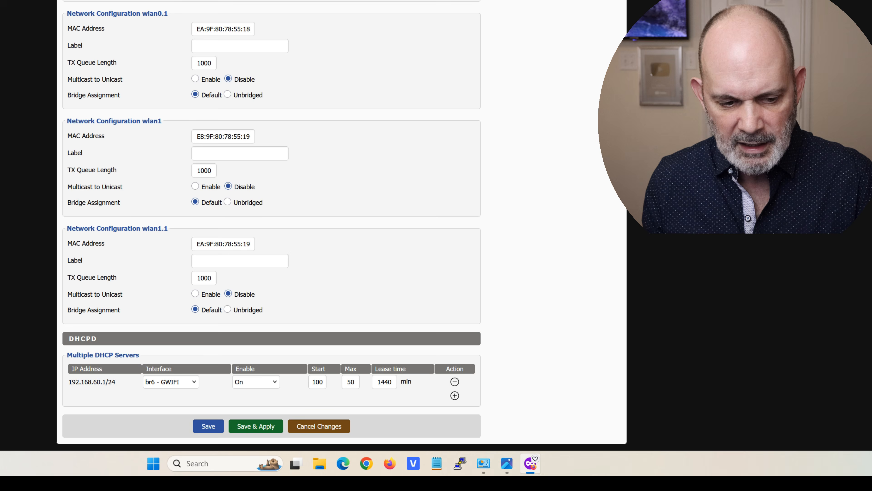
{"action": "scroll", "coordinate": [347, 384], "scroll_direction": "up", "scroll_amount": 10}
{"action": "scroll", "coordinate": [349, 385], "scroll_direction": "up", "scroll_amount": 15}
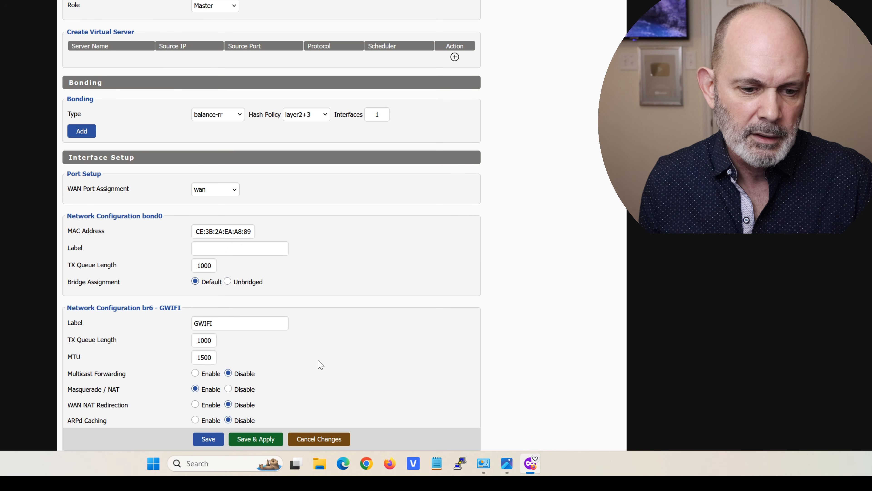
{"action": "scroll", "coordinate": [318, 361], "scroll_direction": "down", "scroll_amount": 5}
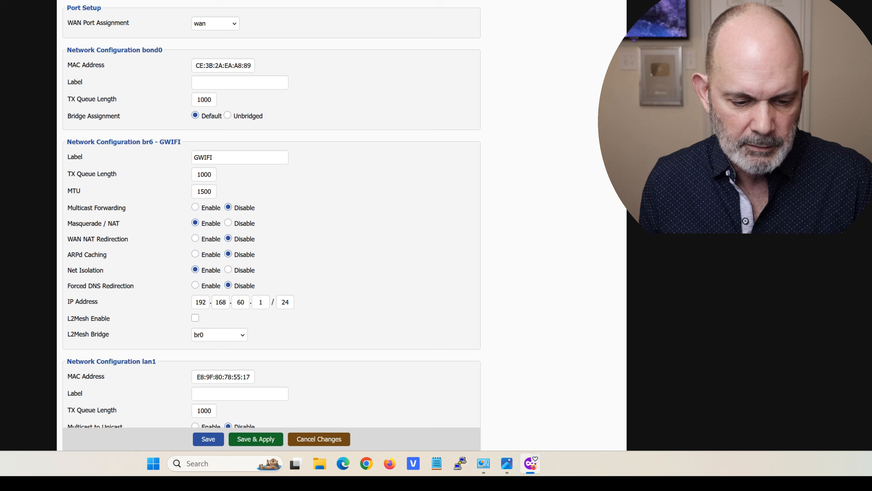
{"action": "scroll", "coordinate": [314, 297], "scroll_direction": "up", "scroll_amount": 2}
{"action": "scroll", "coordinate": [316, 296], "scroll_direction": "up", "scroll_amount": 3}
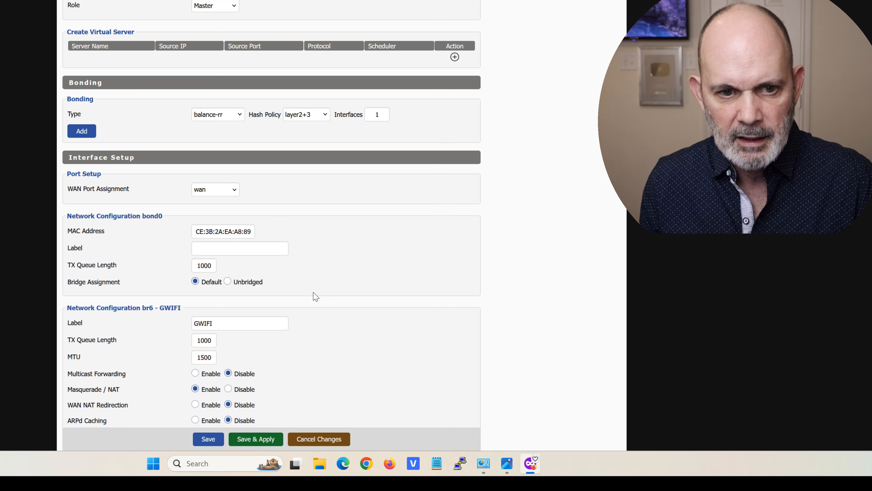
Apply the settings of the Networking page once more.
{"action": "scroll", "coordinate": [315, 297], "scroll_direction": "down", "scroll_amount": 8}
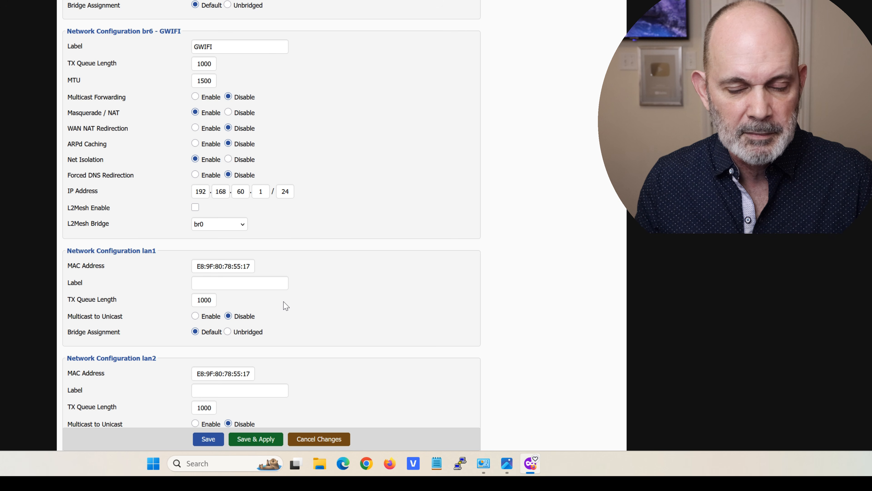
{"action": "scroll", "coordinate": [283, 316], "scroll_direction": "down", "scroll_amount": 8}
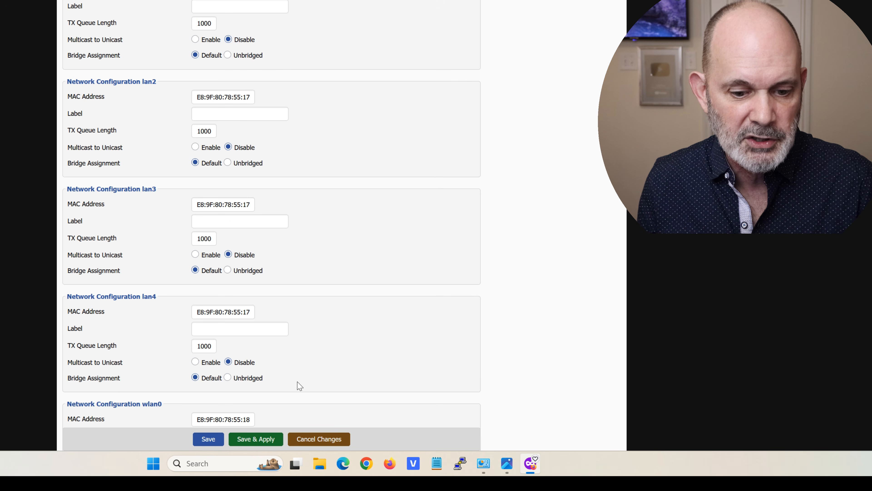
{"action": "left_click", "coordinate": [258, 440]}
Switch to the Windows Network Connections window and disable the Ethernet 2 adapter.
{"action": "key", "text": "super+d"}
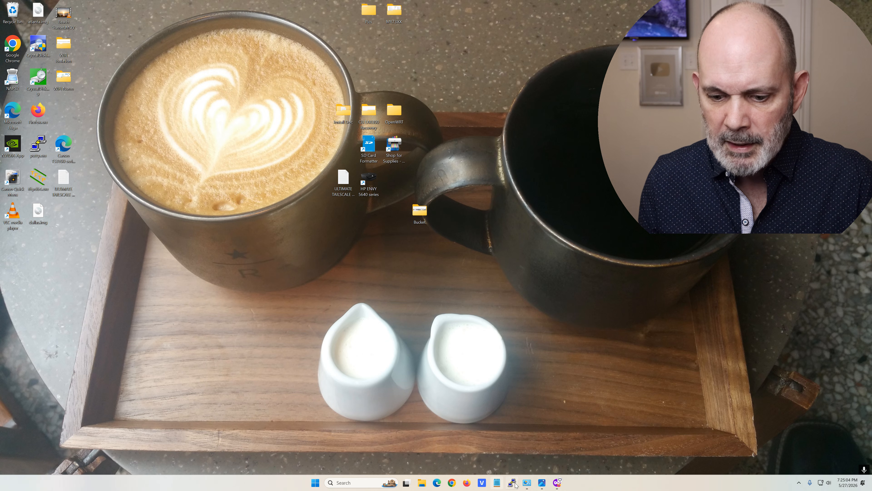
{"action": "left_click", "coordinate": [527, 482]}
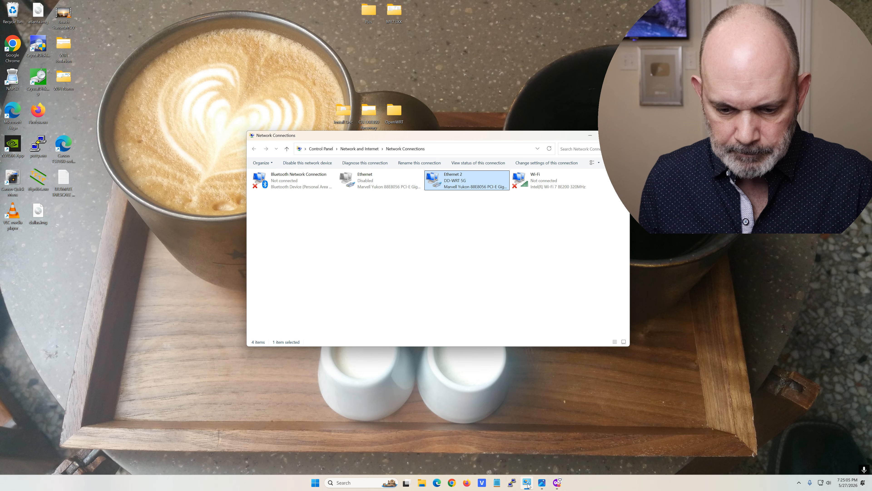
{"action": "right_click", "coordinate": [455, 180]}
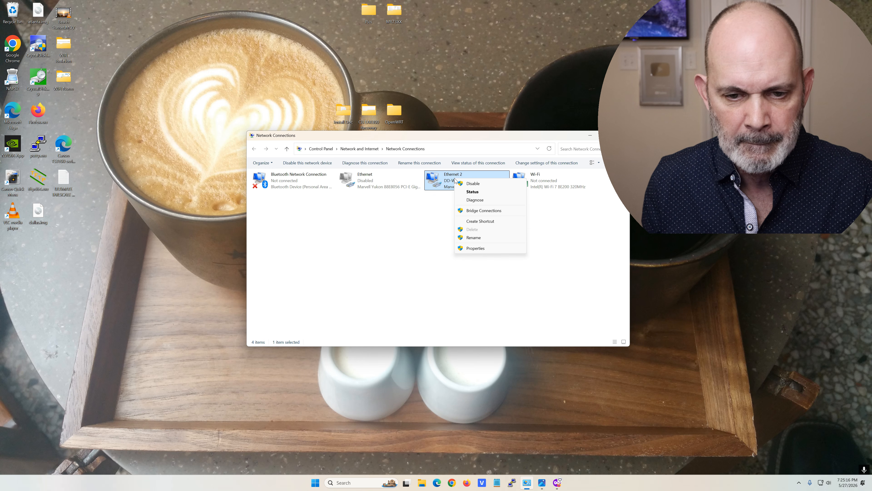
{"action": "left_click", "coordinate": [475, 183]}
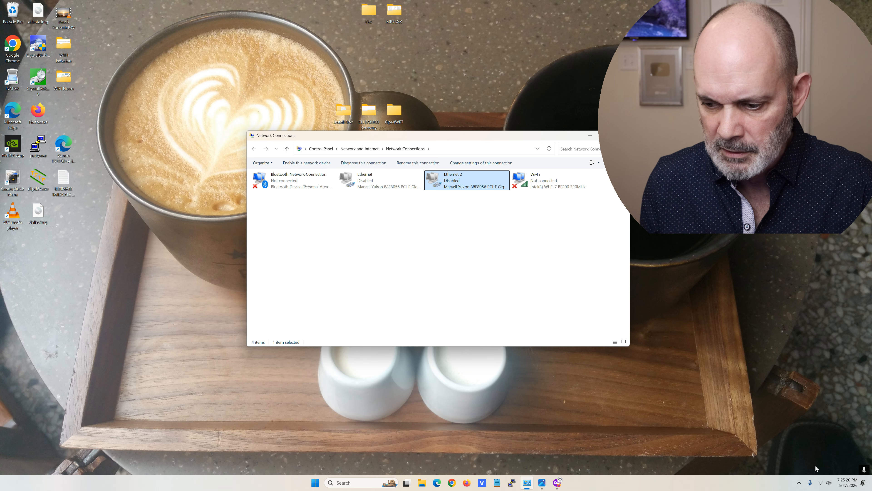
Connect the computer to the GWIFI50 Wi-Fi network and open the properties of that connection.
{"action": "left_click", "coordinate": [822, 483]}
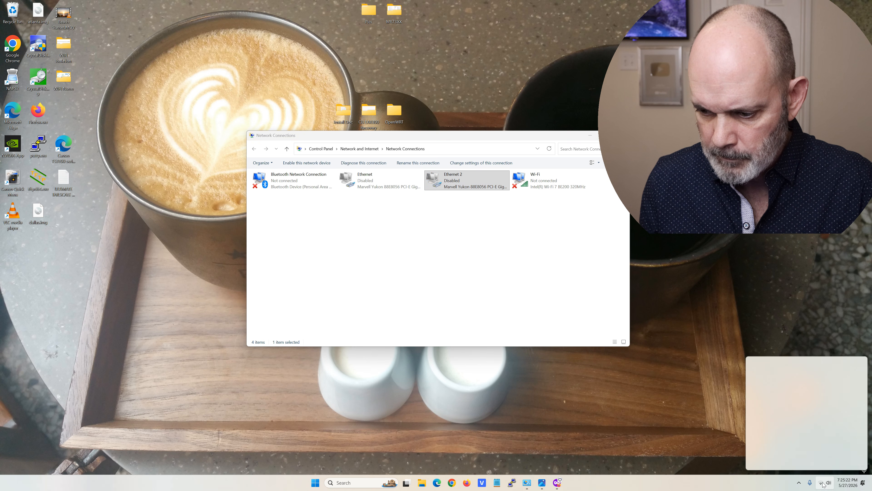
{"action": "left_click", "coordinate": [782, 370]}
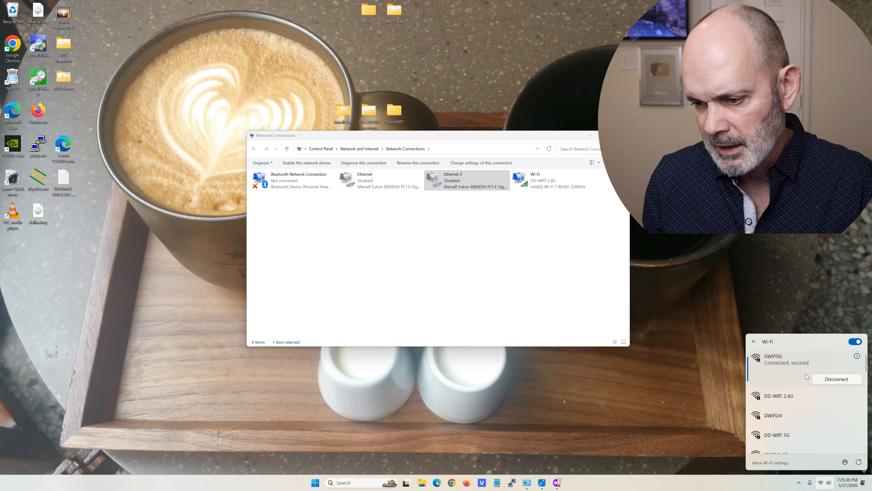
{"action": "left_click", "coordinate": [857, 356]}
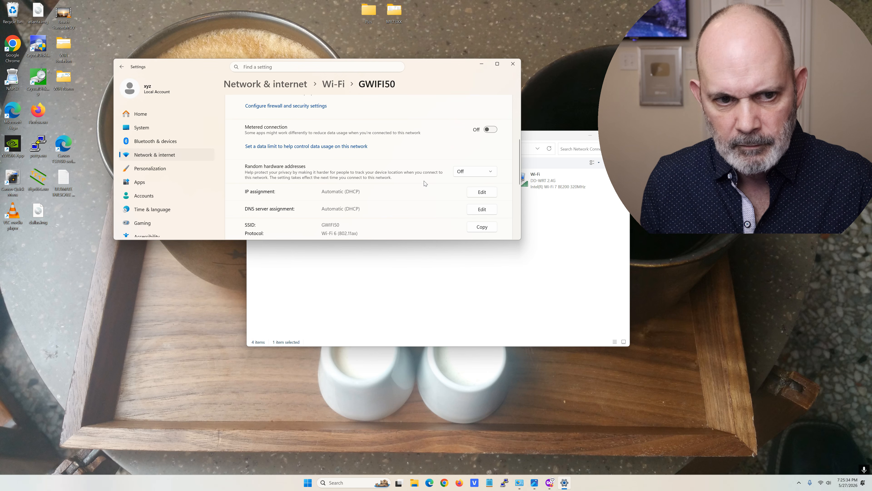
Check the security type, network band, IPv4 address and default gateway of the GWIFI50 connection.
{"action": "scroll", "coordinate": [413, 177], "scroll_direction": "down", "scroll_amount": 2}
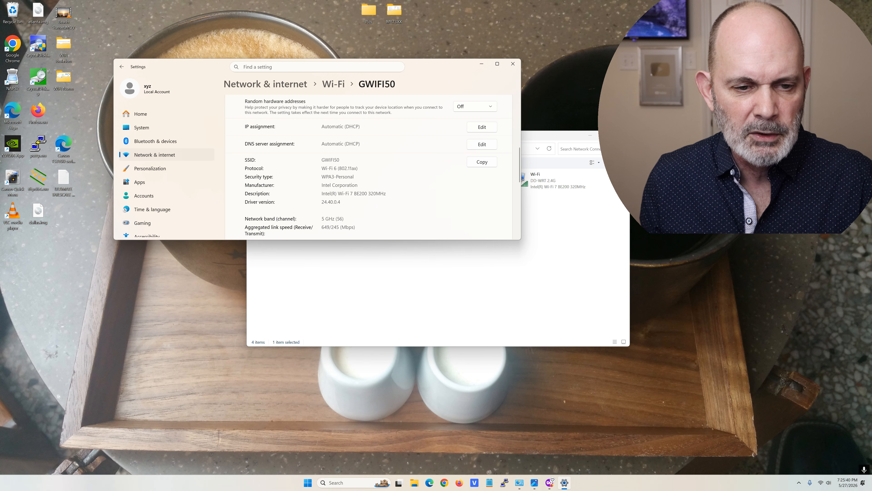
{"action": "scroll", "coordinate": [369, 167], "scroll_direction": "down", "scroll_amount": 1}
{"action": "double_click", "coordinate": [337, 155]}
{"action": "scroll", "coordinate": [344, 157], "scroll_direction": "down", "scroll_amount": 2}
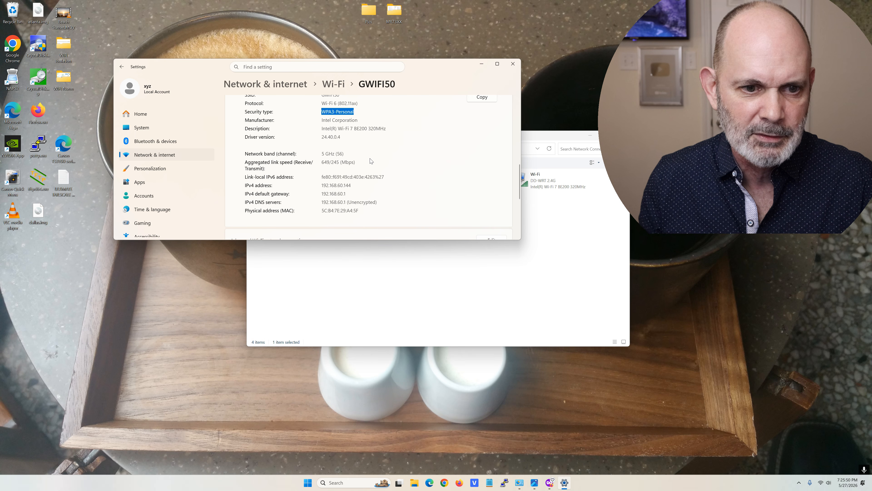
{"action": "scroll", "coordinate": [369, 160], "scroll_direction": "down", "scroll_amount": 1}
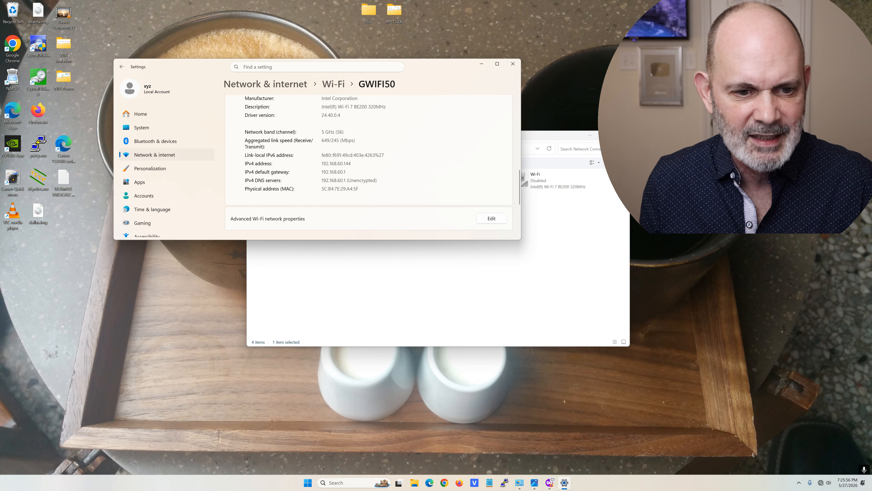
Copy the IPv4 address from the GWIFI50 connection properties.
{"action": "left_click_drag", "start_coordinate": [352, 163], "coordinate": [320, 163]}
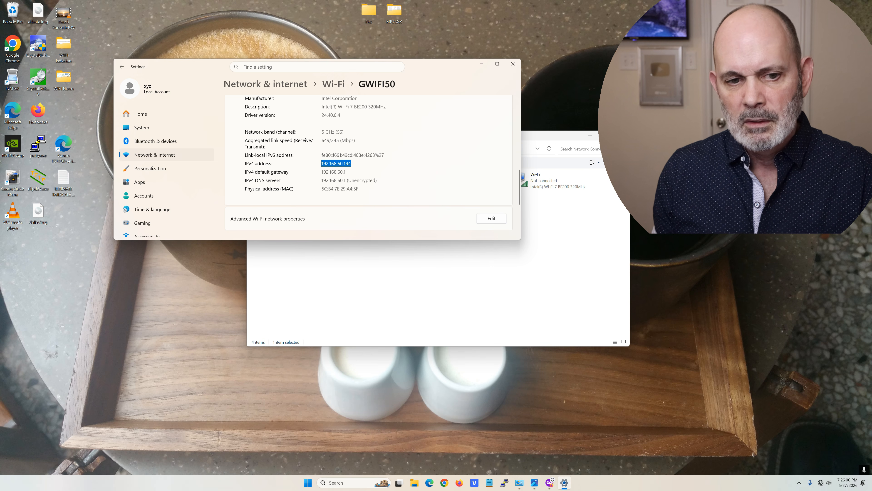
{"action": "left_click_drag", "start_coordinate": [346, 172], "coordinate": [320, 164]}
{"action": "right_click", "coordinate": [329, 164]}
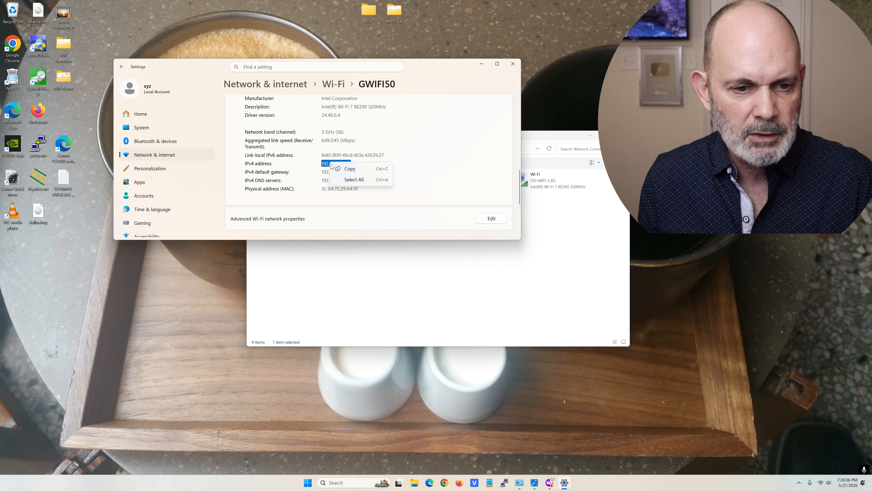
{"action": "left_click", "coordinate": [349, 169]}
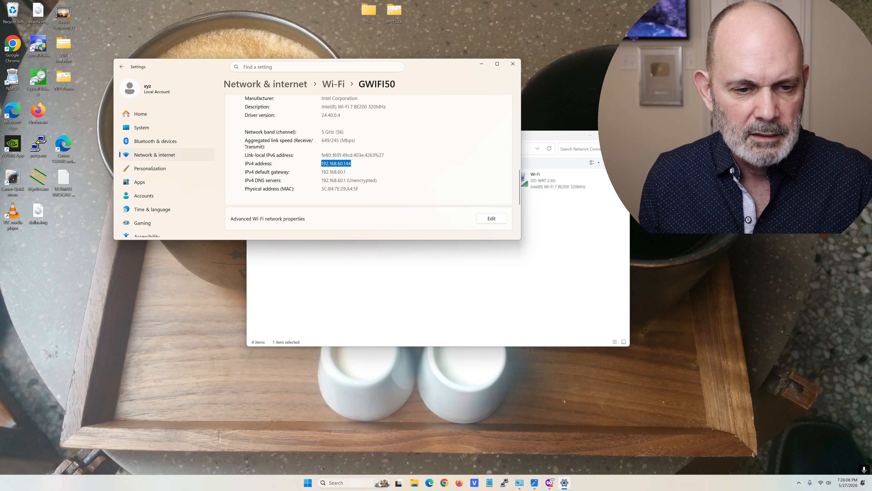
Open Command Prompt as administrator and move its window clear of the GWIFI50 connection properties.
{"action": "left_click", "coordinate": [340, 482]}
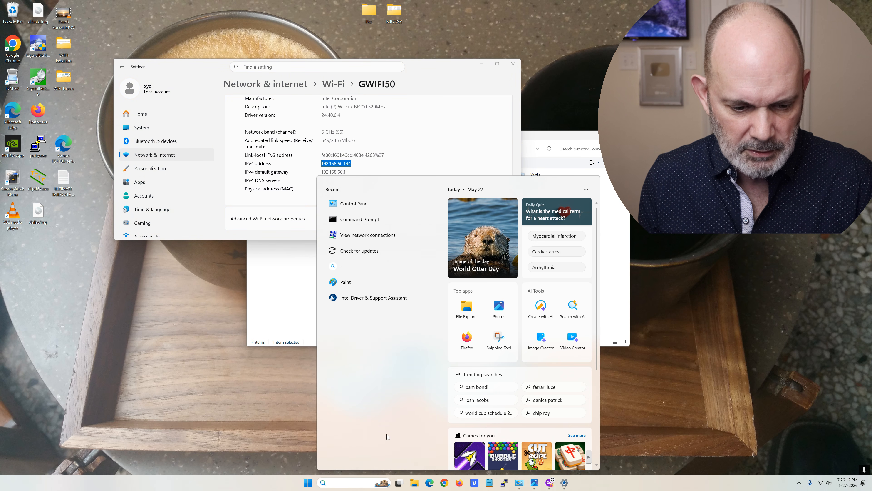
{"action": "type", "text": "cmd"}
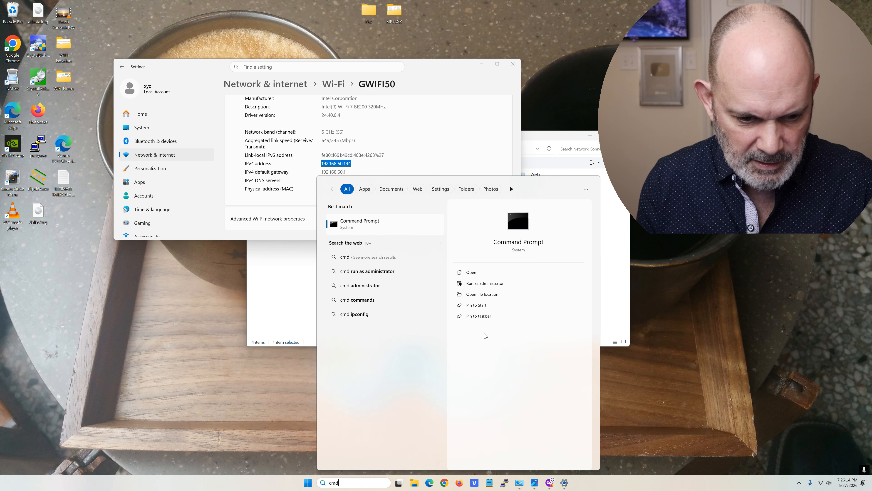
{"action": "left_click", "coordinate": [508, 284]}
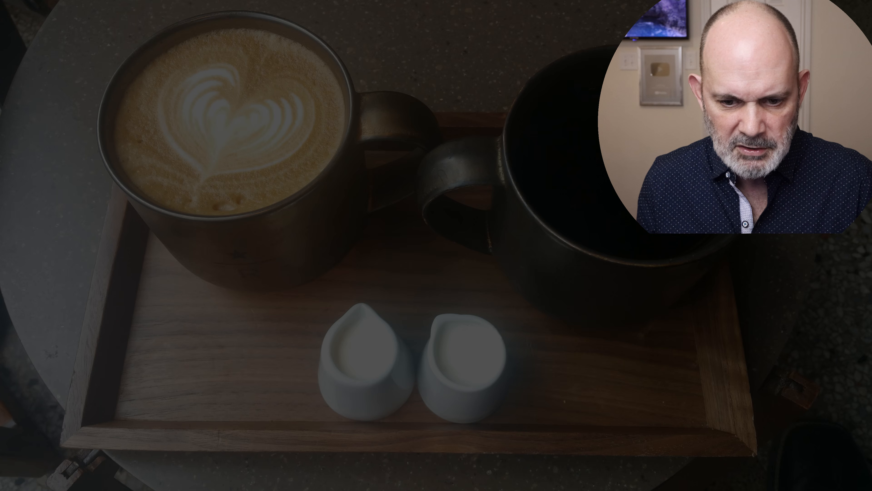
{"action": "left_click", "coordinate": [399, 295]}
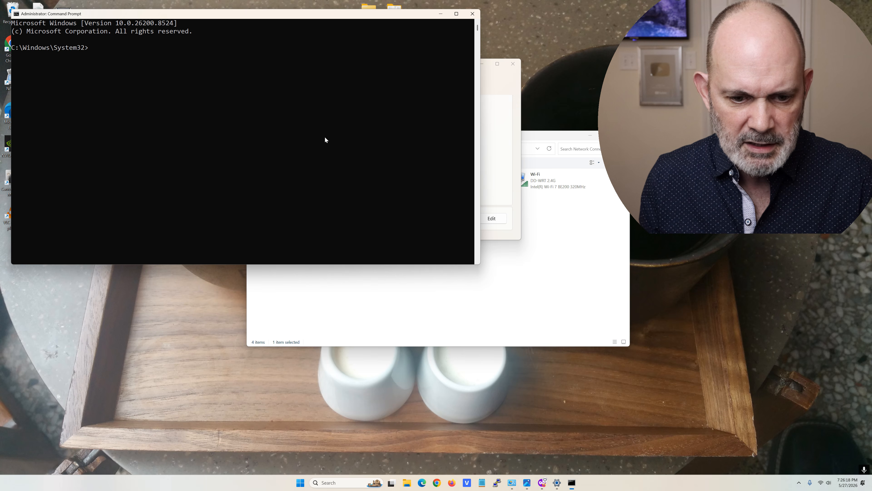
{"action": "left_click_drag", "start_coordinate": [264, 15], "coordinate": [508, 182]}
Run ipconfig and check the Wi-Fi adapter's IPv4 address, subnet mask and default gateway.
{"action": "type", "text": "ipcon"}
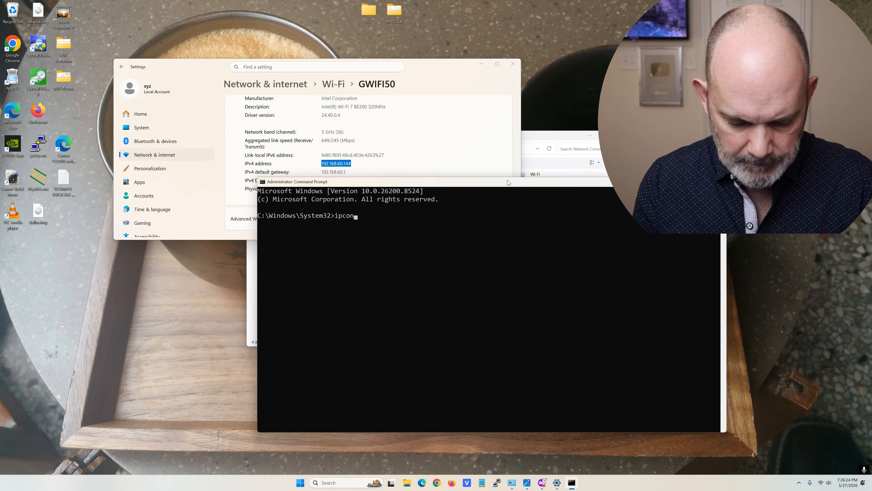
{"action": "type", "text": "fig"}
{"action": "key", "text": "Return"}
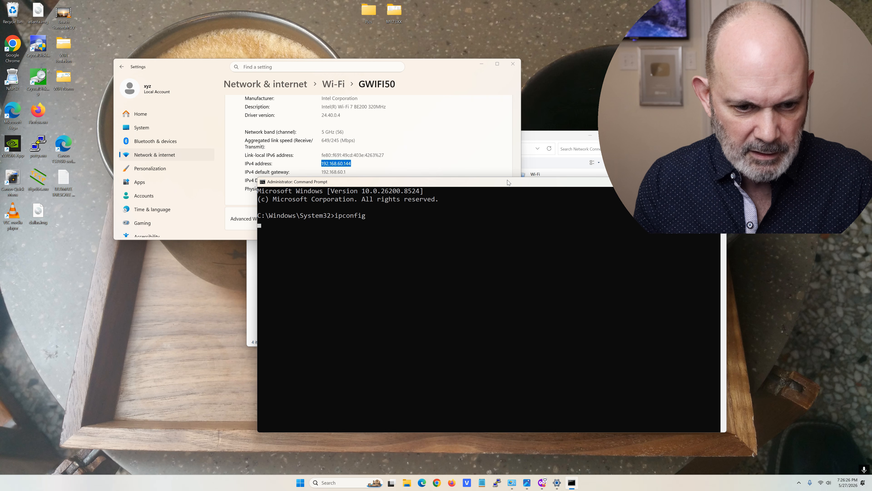
{"action": "scroll", "coordinate": [518, 141], "scroll_direction": "down", "scroll_amount": 1}
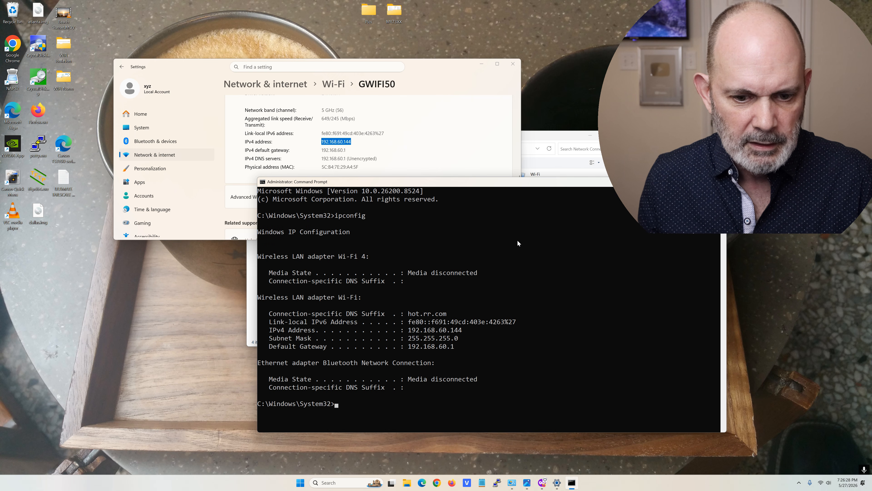
{"action": "scroll", "coordinate": [517, 240], "scroll_direction": "down", "scroll_amount": 2}
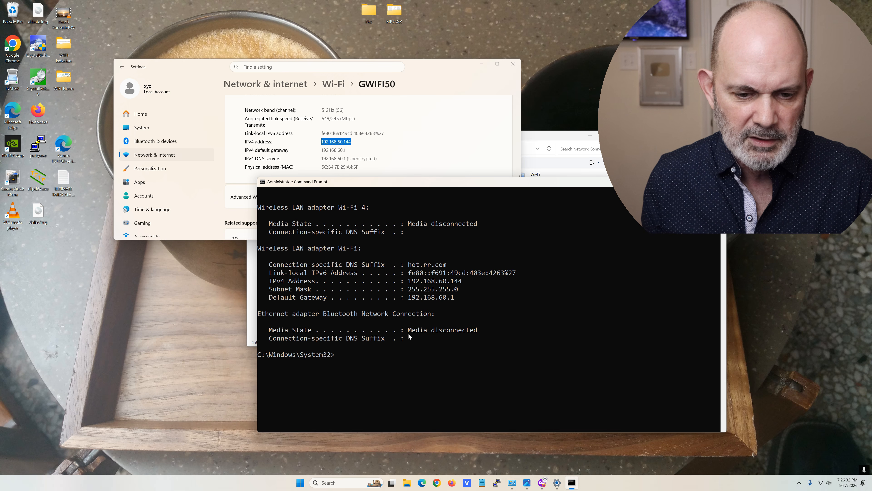
Ping the computer's own Wi-Fi address, 192.168.60.144, and stop the ping after a few packets.
{"action": "left_click", "coordinate": [387, 356]}
{"action": "type", "text": "pi"}
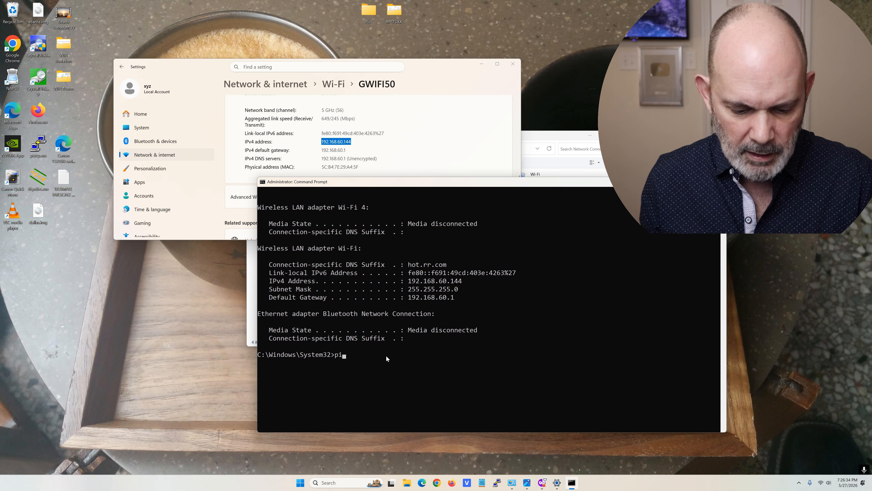
{"action": "type", "text": "ng 192.168.60.144"}
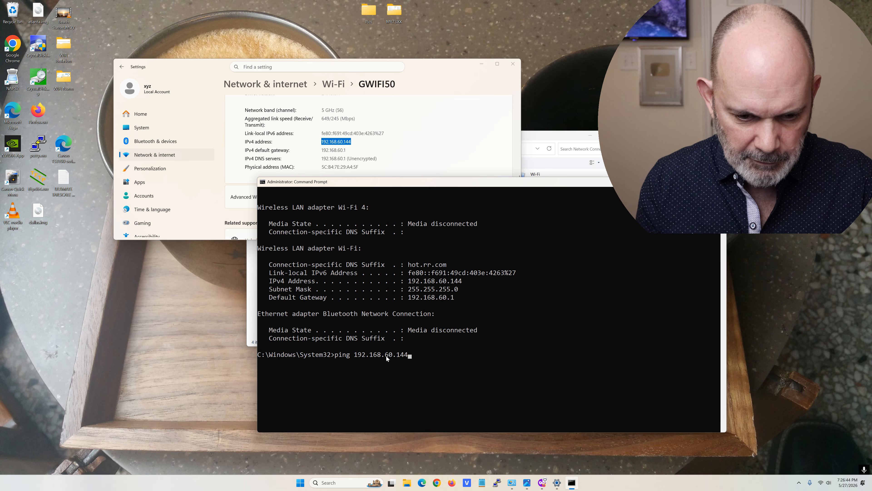
{"action": "key", "text": "Return"}
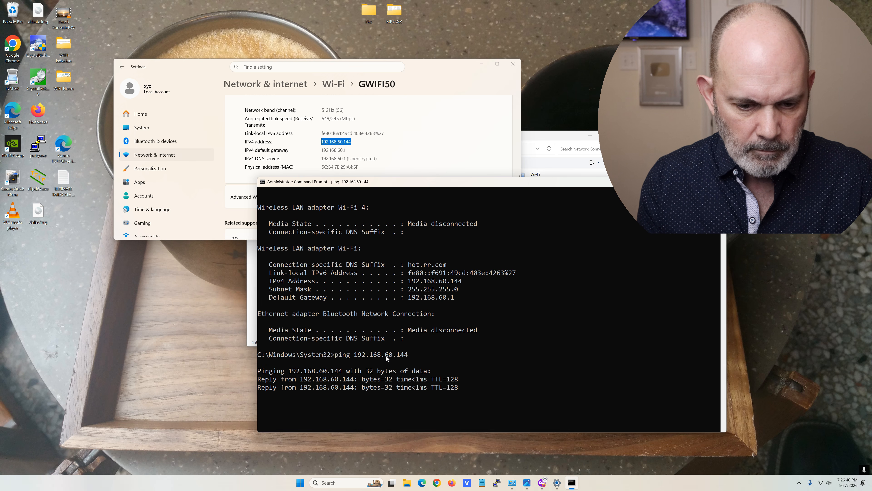
{"action": "key", "text": "ctrl+c"}
Ping the default gateway 192.168.60.1 by editing the previous command, and stop it early.
{"action": "key", "text": "Up"}
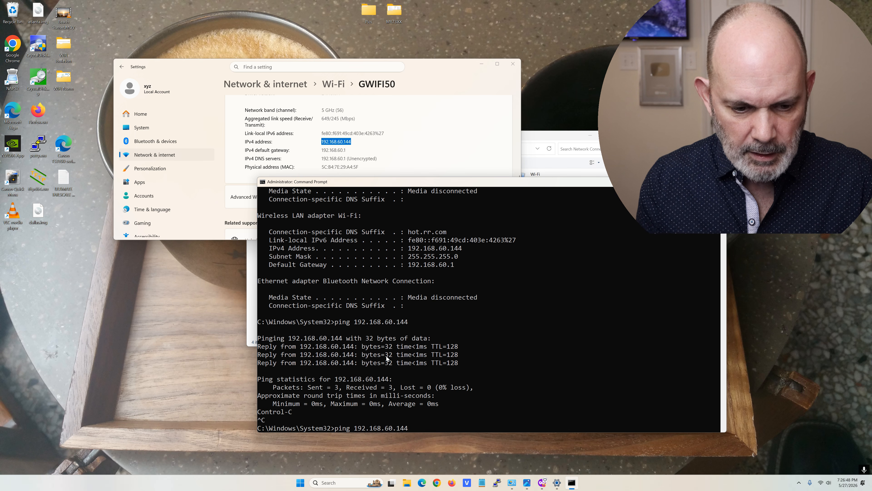
{"action": "key", "text": "BackSpace"}
{"action": "key", "text": "BackSpace"}
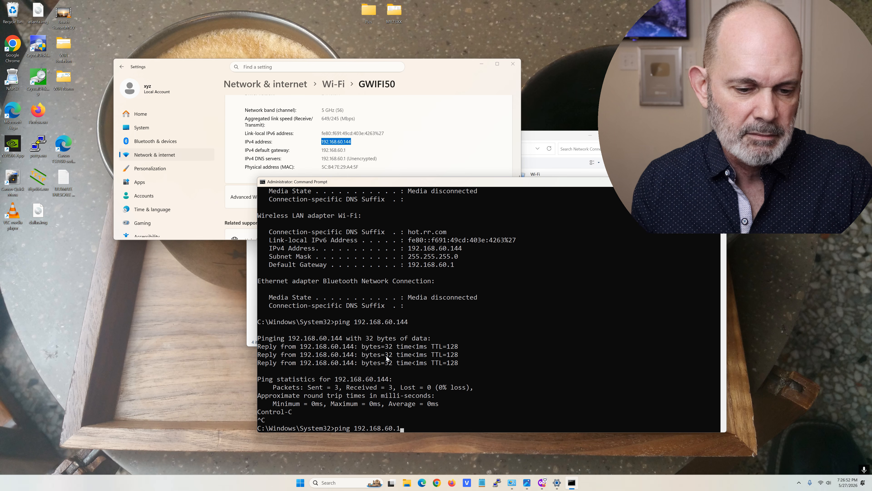
{"action": "key", "text": "Return"}
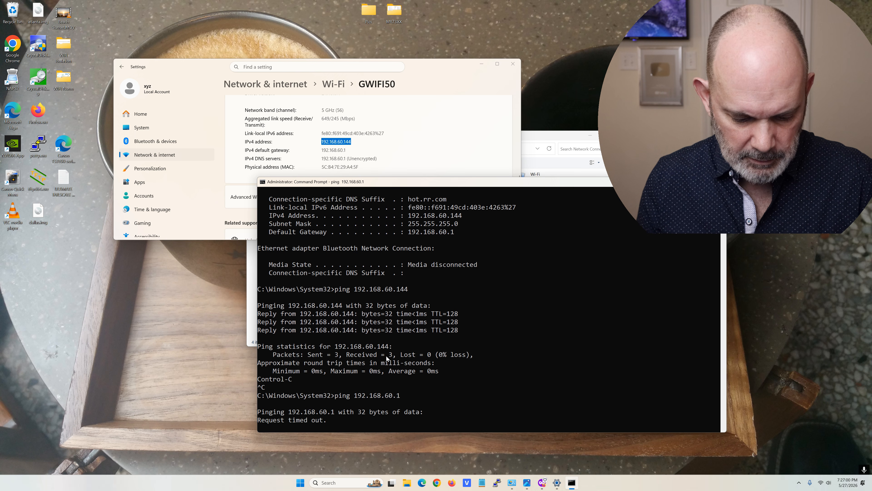
{"action": "key", "text": "ctrl+c"}
Ping the main router address 192.168.1.1 by editing the previous command.
{"action": "key", "text": "Up"}
{"action": "key", "text": "BackSpace"}
{"action": "key", "text": "BackSpace"}
{"action": "key", "text": "BackSpace"}
{"action": "key", "text": "BackSpace"}
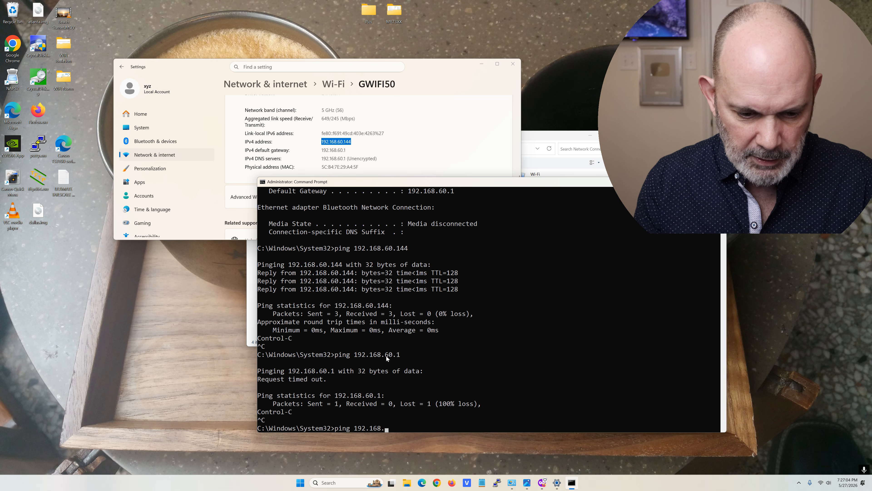
{"action": "type", "text": "1.1"}
{"action": "key", "text": "Return"}
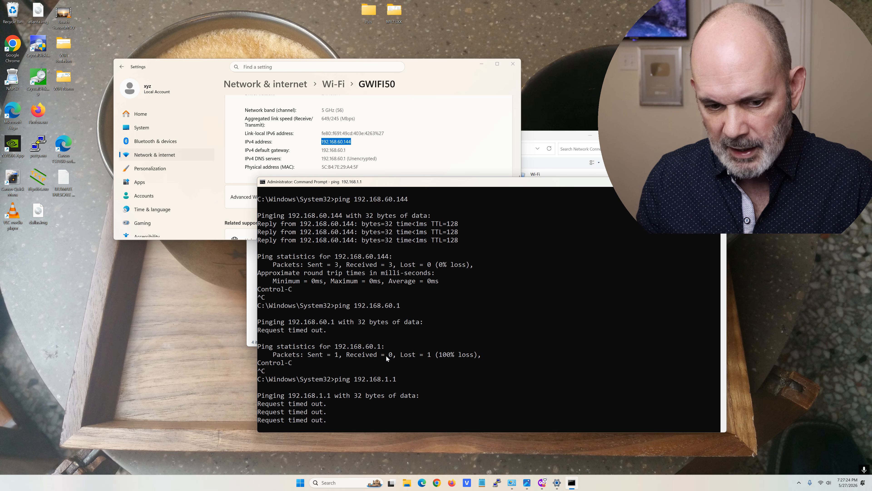
Switch to Firefox, try to load 192.168.1.1 in a new tab, check the page, and minimize the browser.
{"action": "left_click", "coordinate": [542, 483]}
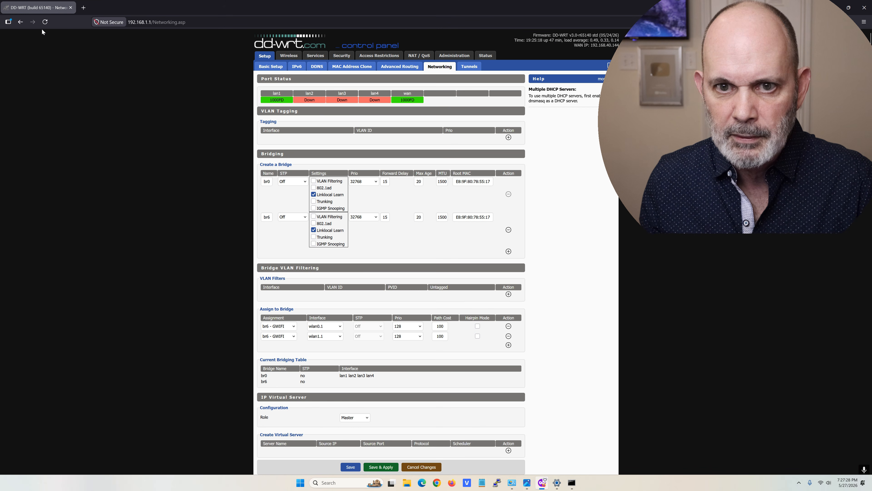
{"action": "left_click", "coordinate": [83, 8]}
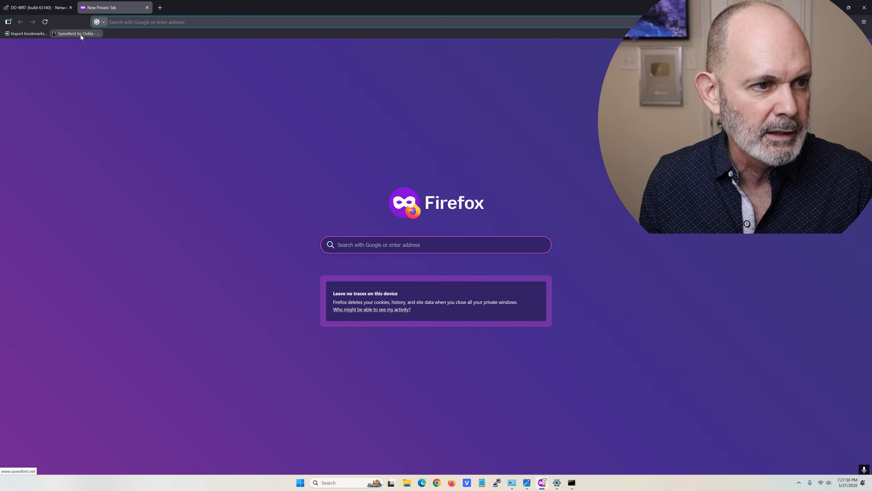
{"action": "type", "text": "192.168.1.1"}
{"action": "key", "text": "Return"}
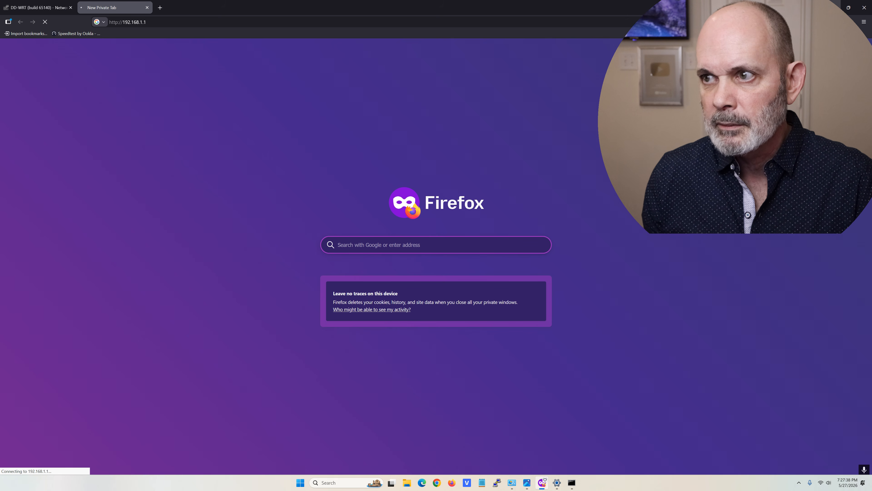
{"action": "left_click", "coordinate": [833, 8]}
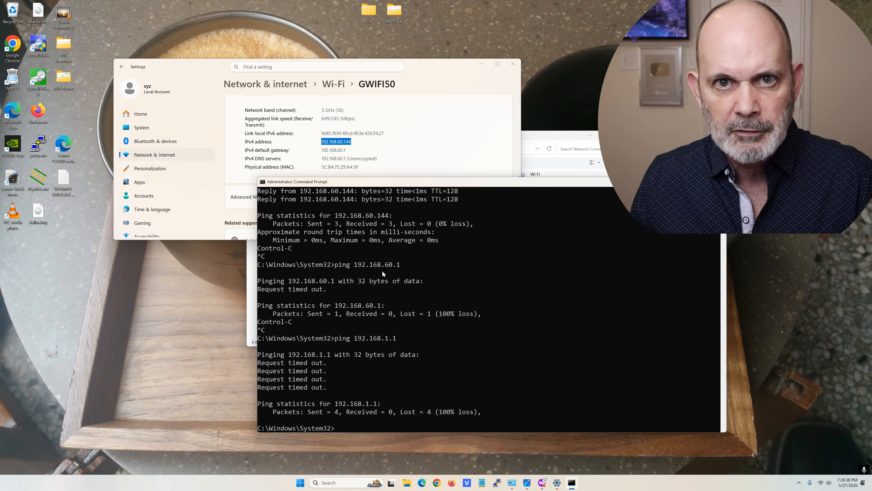
{"action": "left_click", "coordinate": [543, 486]}
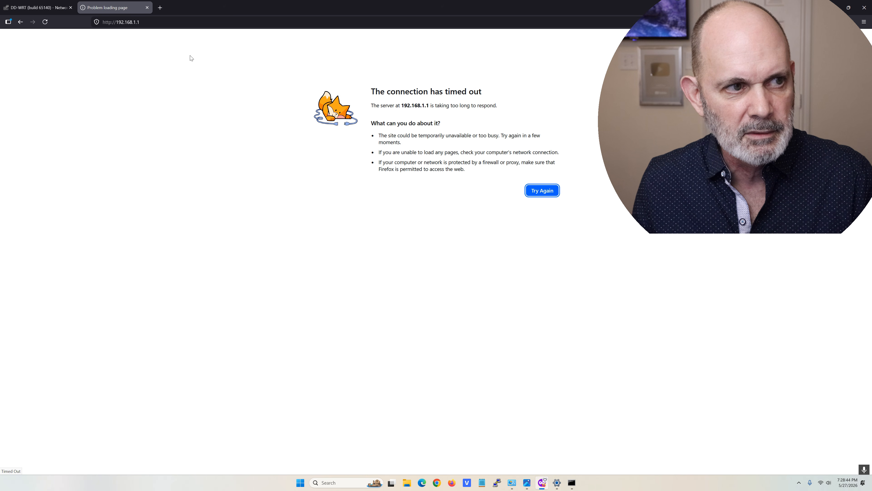
{"action": "left_click", "coordinate": [169, 22]}
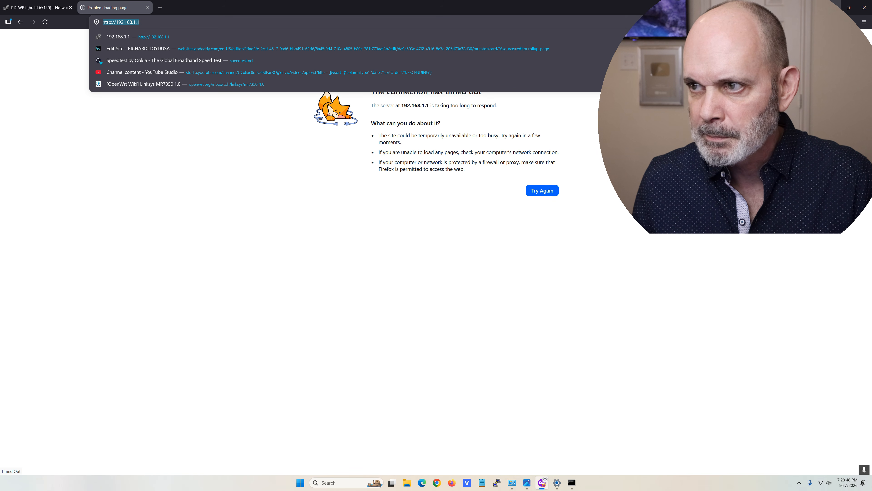
{"action": "left_click", "coordinate": [833, 8]}
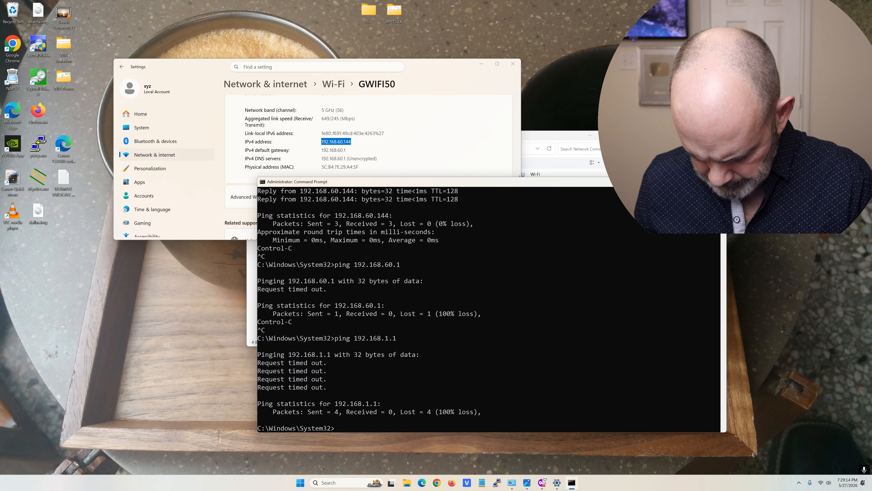
Ping the neighbouring address 192.168.60.145 by editing the earlier gateway ping command.
{"action": "key", "text": "Up"}
{"action": "key", "text": "Up"}
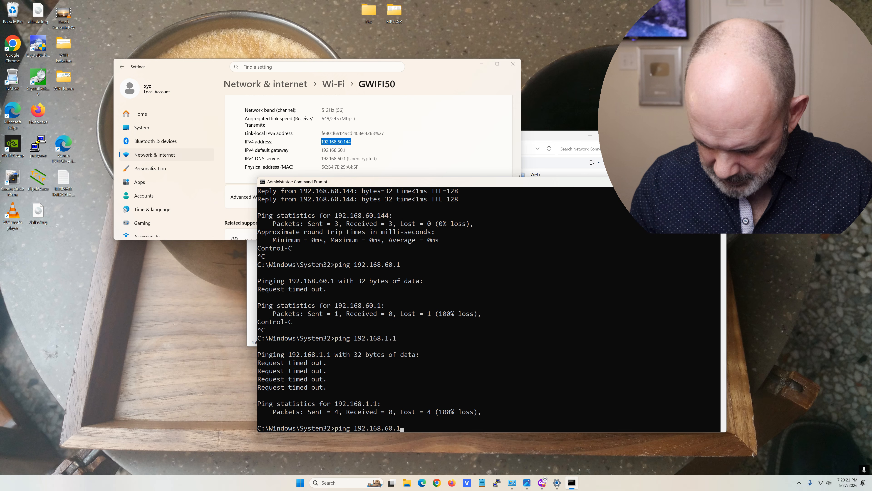
{"action": "type", "text": "145"}
{"action": "key", "text": "Left"}
{"action": "key", "text": "Left"}
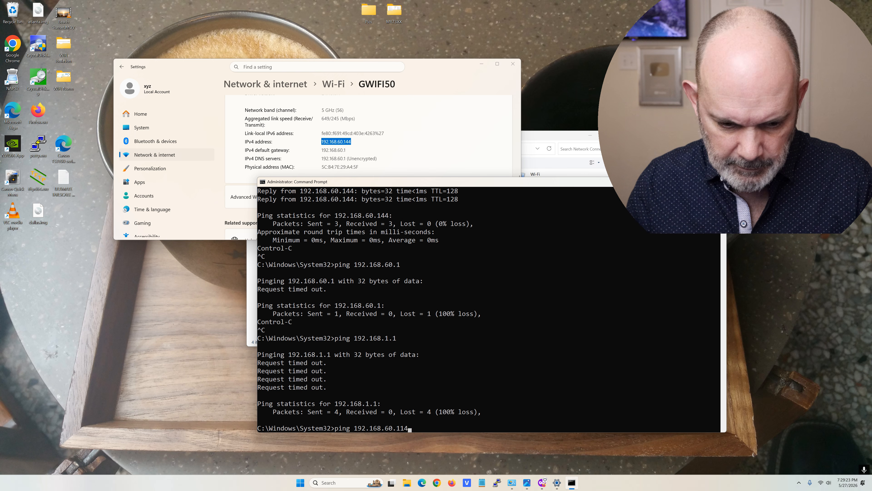
{"action": "key", "text": "BackSpace"}
{"action": "key", "text": "Return"}
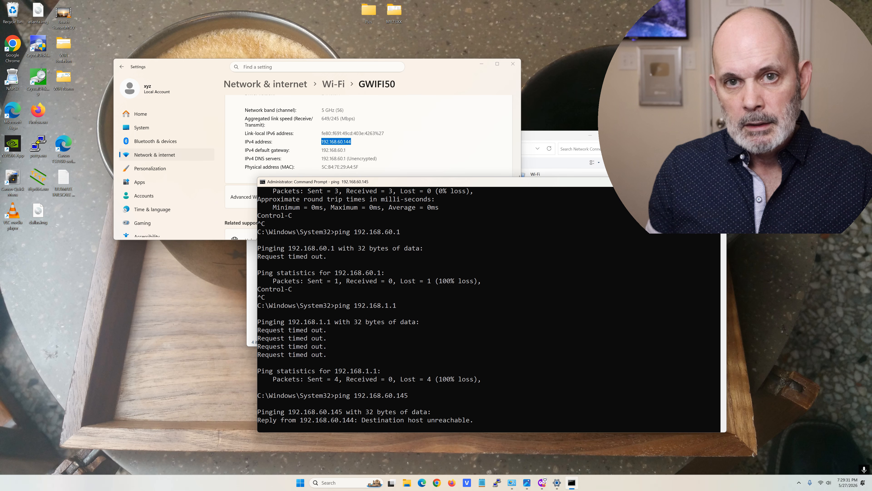
Switch to the image viewer with the WIFI Isolation #10.png network diagram.
{"action": "left_click", "coordinate": [542, 482]}
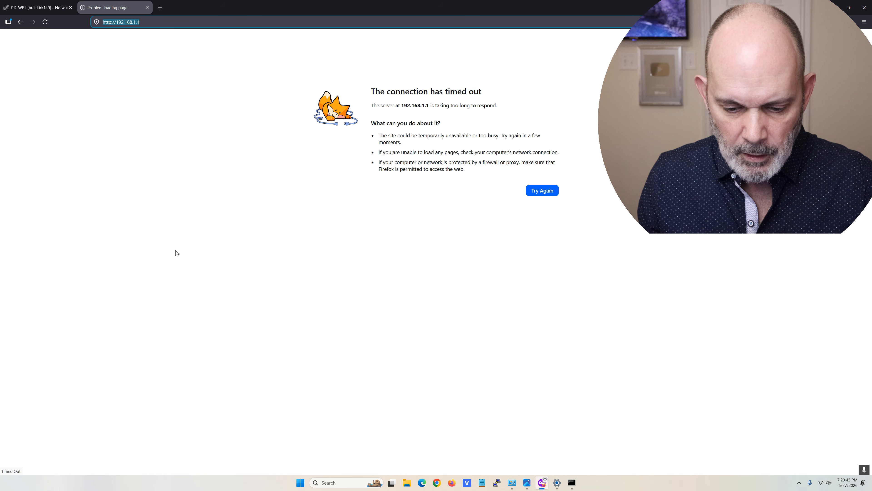
{"action": "left_click", "coordinate": [527, 483]}
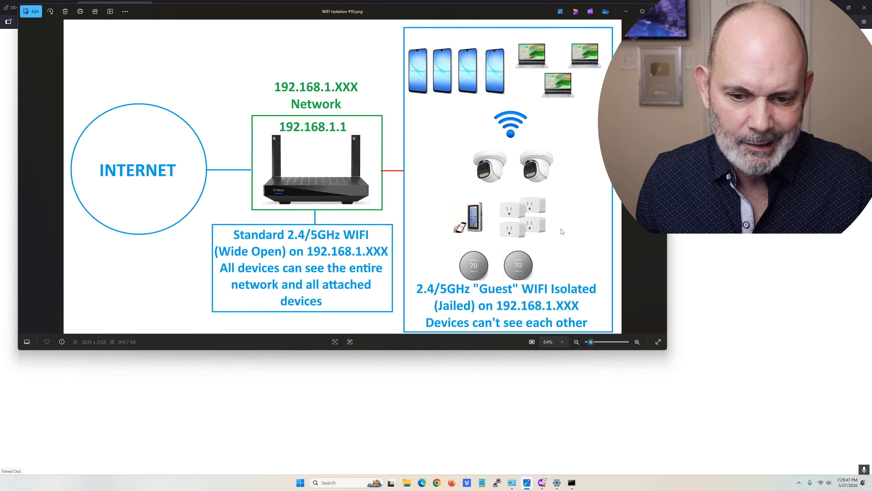